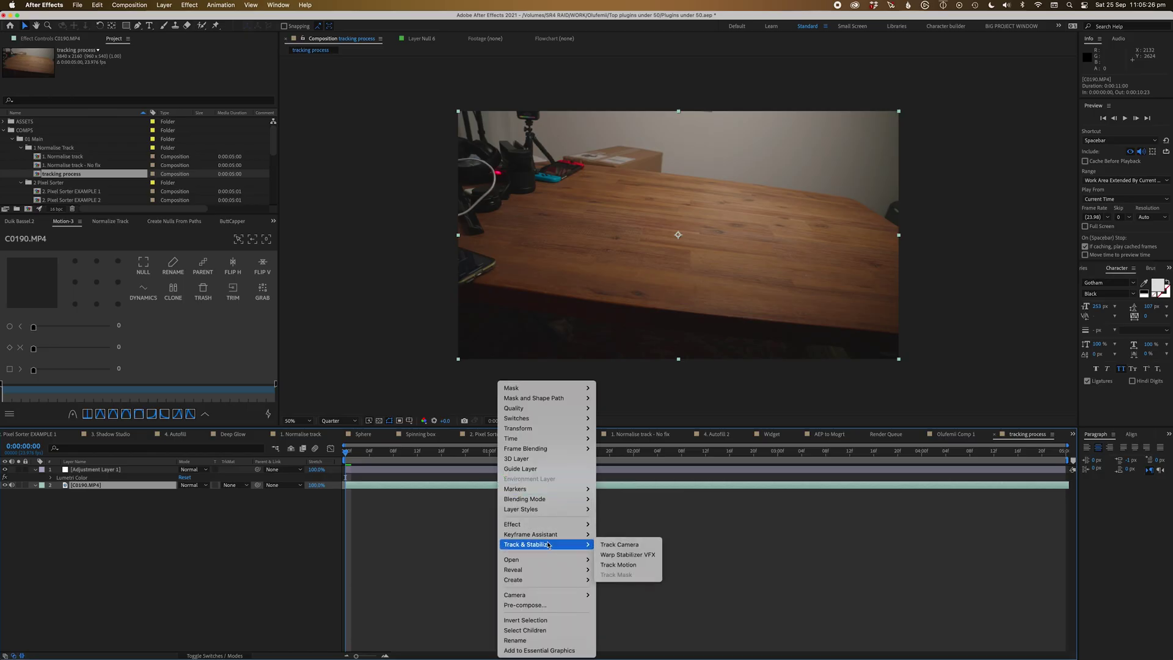
# Step: Camera-track the desk footage, create a solid and camera from the track points, and make the text 3D
pyautogui.click(640, 546)
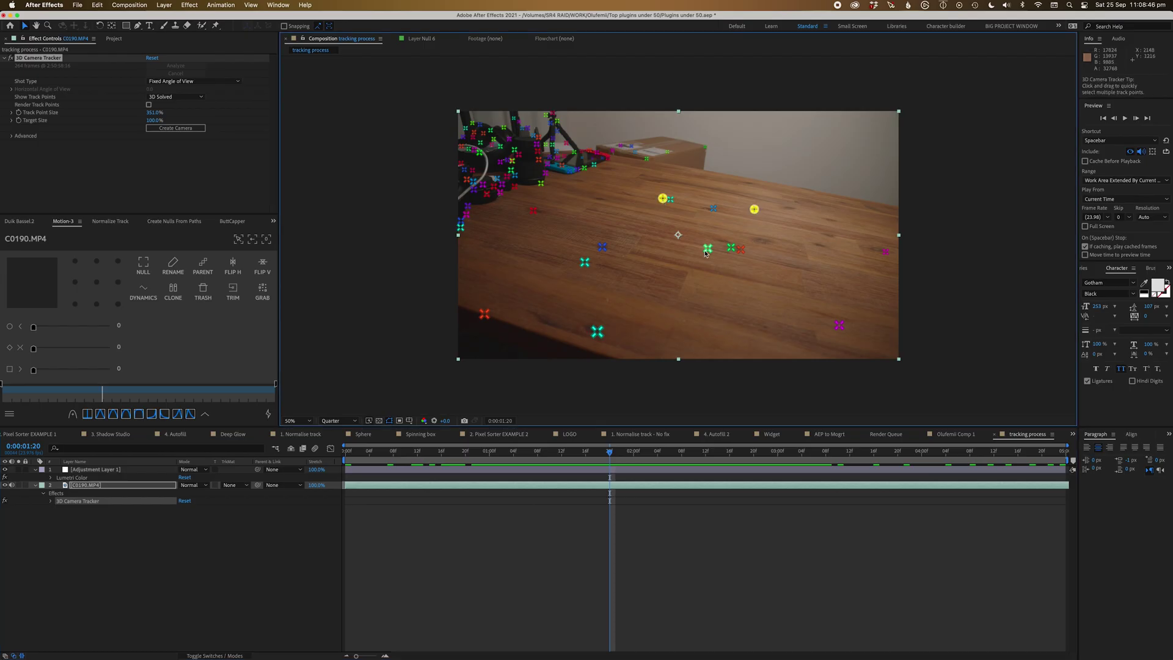
pyautogui.rightClick(709, 251)
pyautogui.click(734, 270)
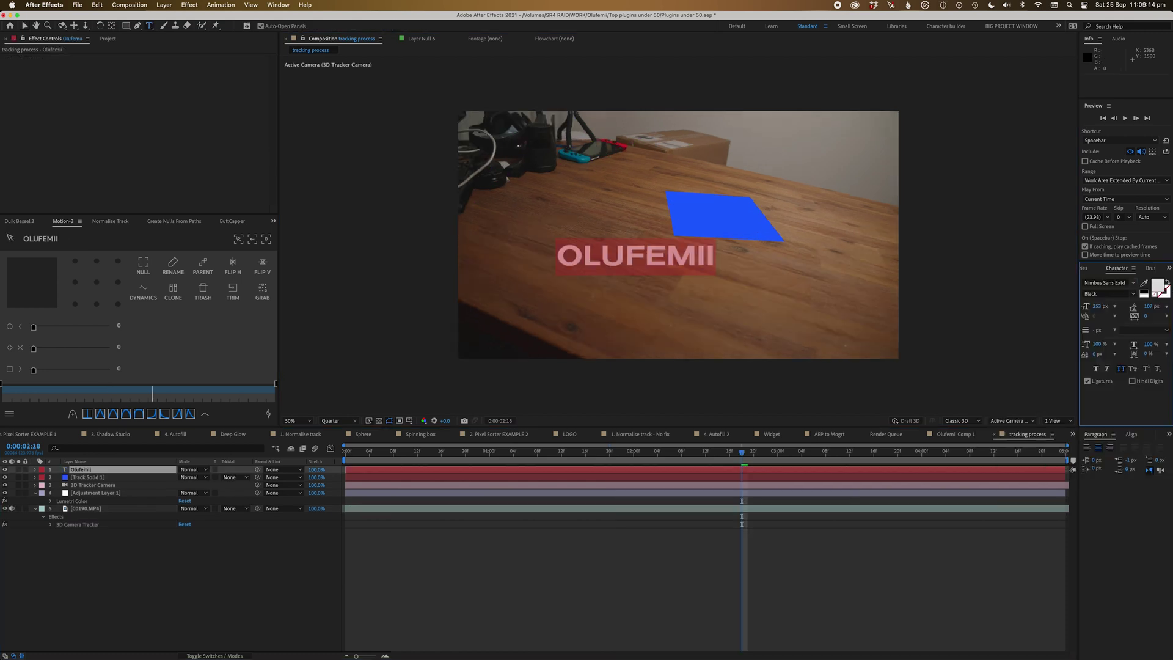
pyautogui.click(230, 469)
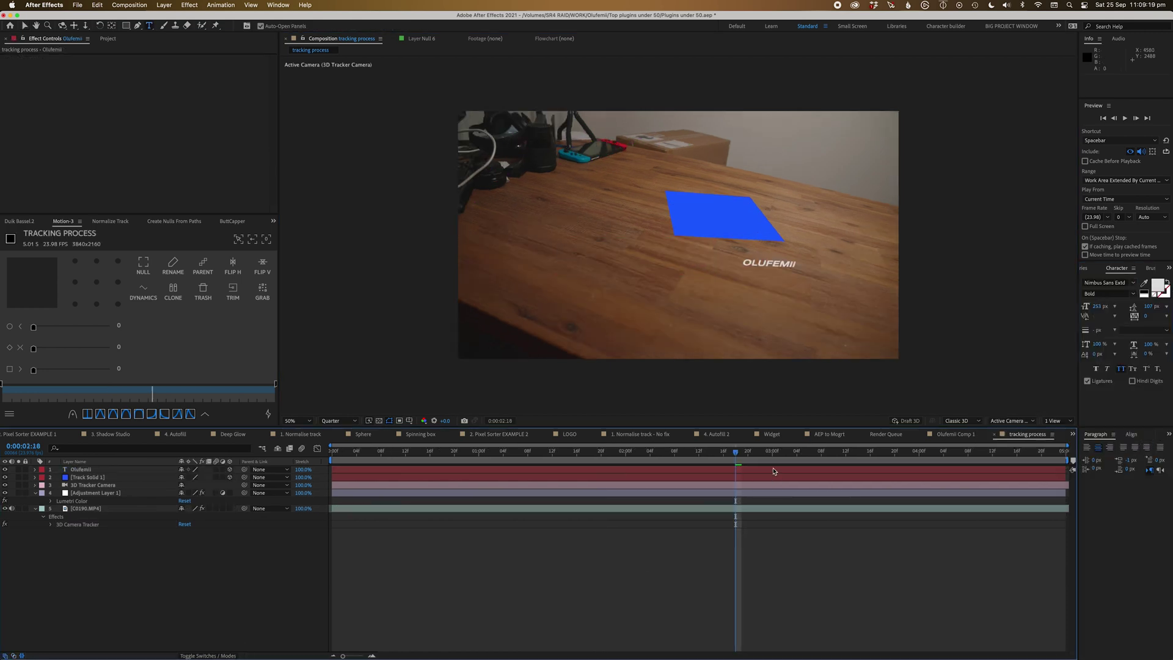
pyautogui.press('space')
# Step: In the Left view, raise the text along its Y axis onto Track Solid 1
pyautogui.click(1004, 420)
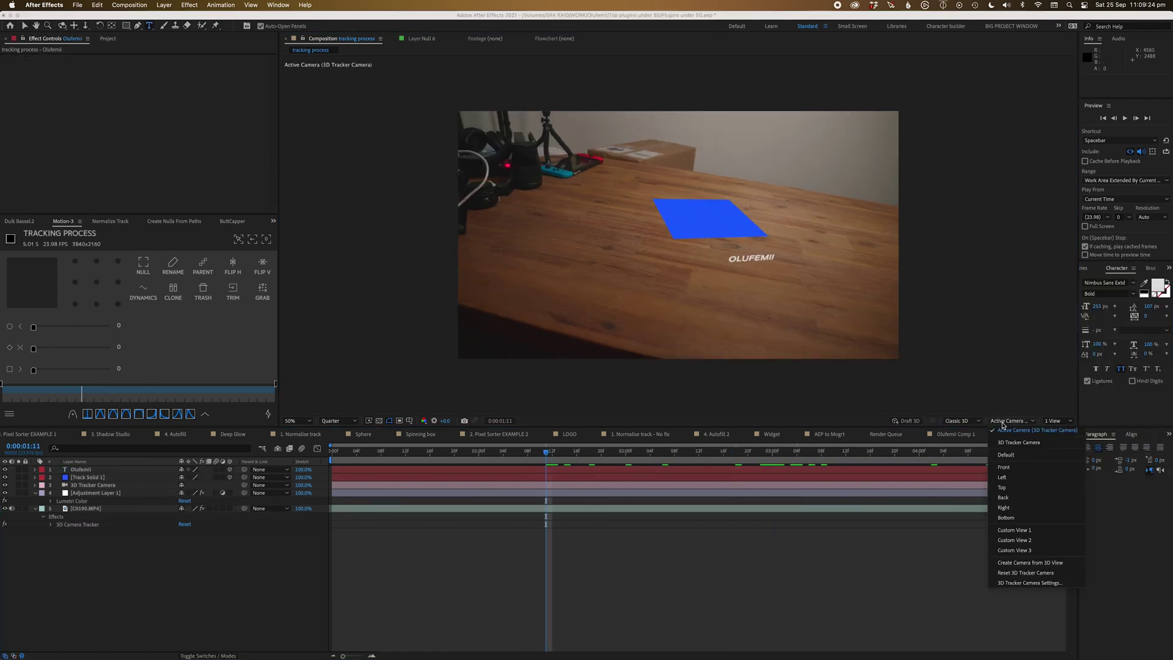
pyautogui.click(1001, 477)
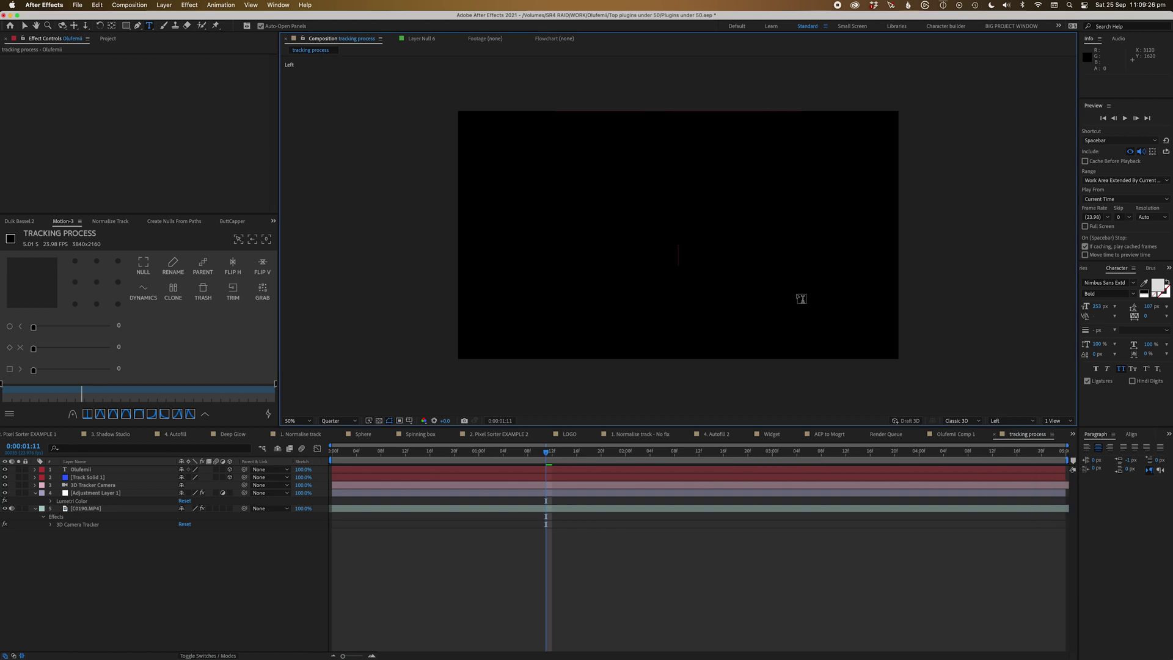
pyautogui.scroll(-2, 800, 295)
pyautogui.click(99, 479)
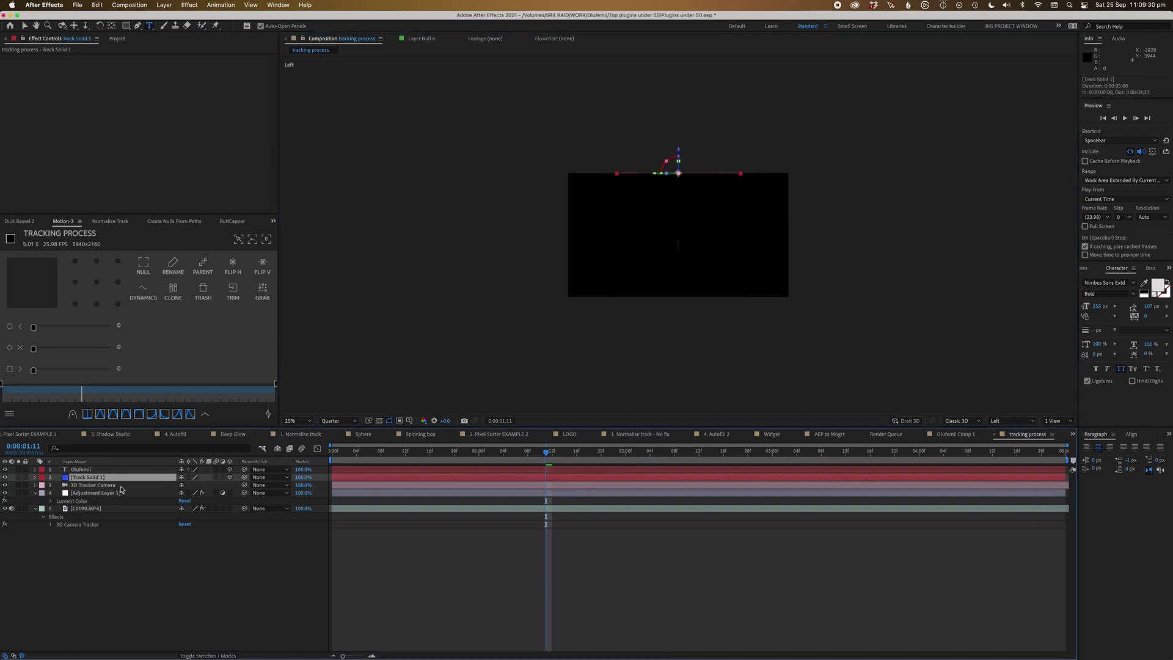
pyautogui.click(83, 469)
pyautogui.scroll(2, 662, 288)
pyautogui.press('v')
pyautogui.moveTo(677, 211); pyautogui.dragTo(684, 64)
# Step: In the Front view, slide the text left along X, then return to the tracker camera at full size
pyautogui.click(1011, 420)
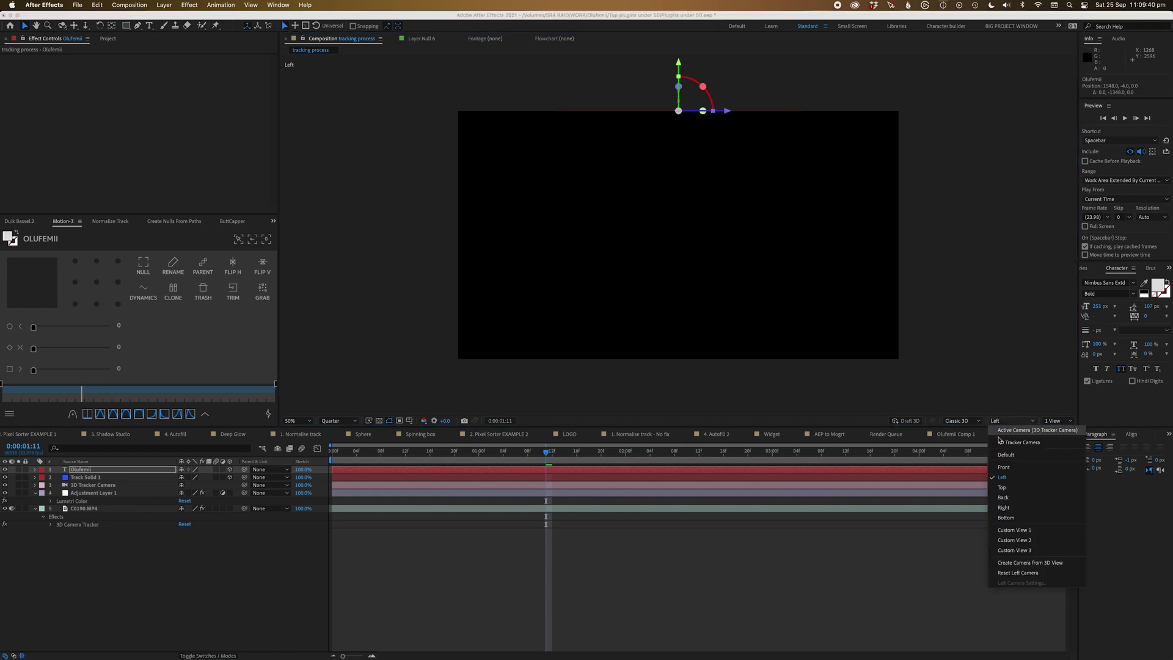
pyautogui.click(1011, 453)
pyautogui.scroll(-2, 680, 316)
pyautogui.moveTo(700, 173); pyautogui.dragTo(576, 393)
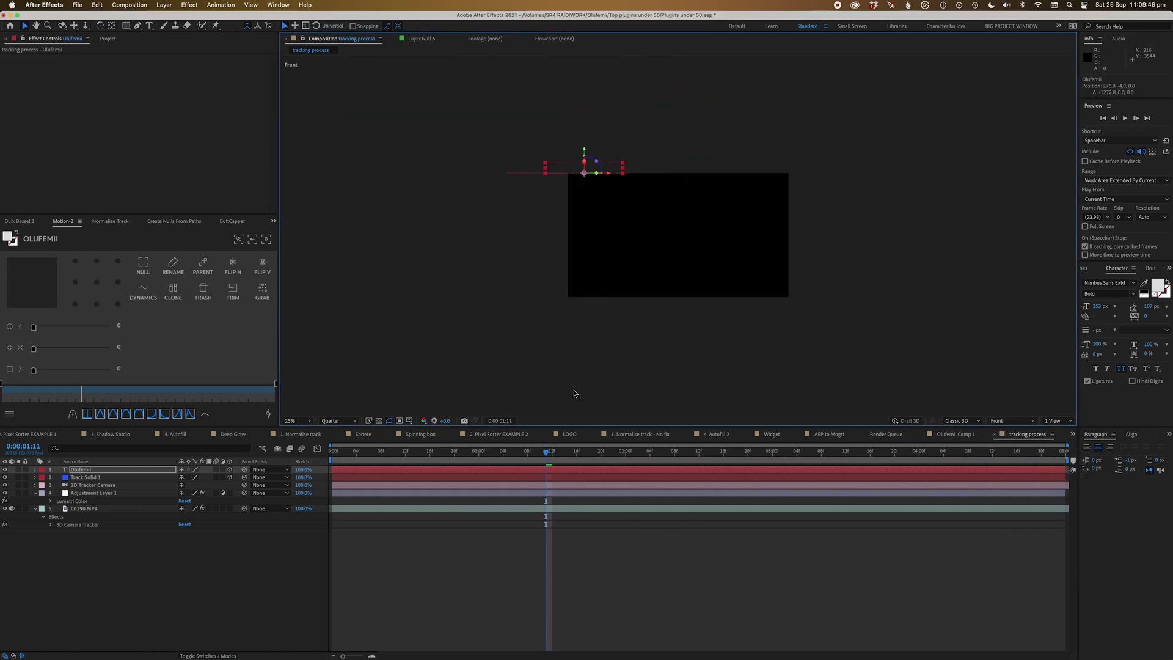
pyautogui.click(1011, 421)
pyautogui.click(1013, 435)
pyautogui.press('.')
pyautogui.press('.')
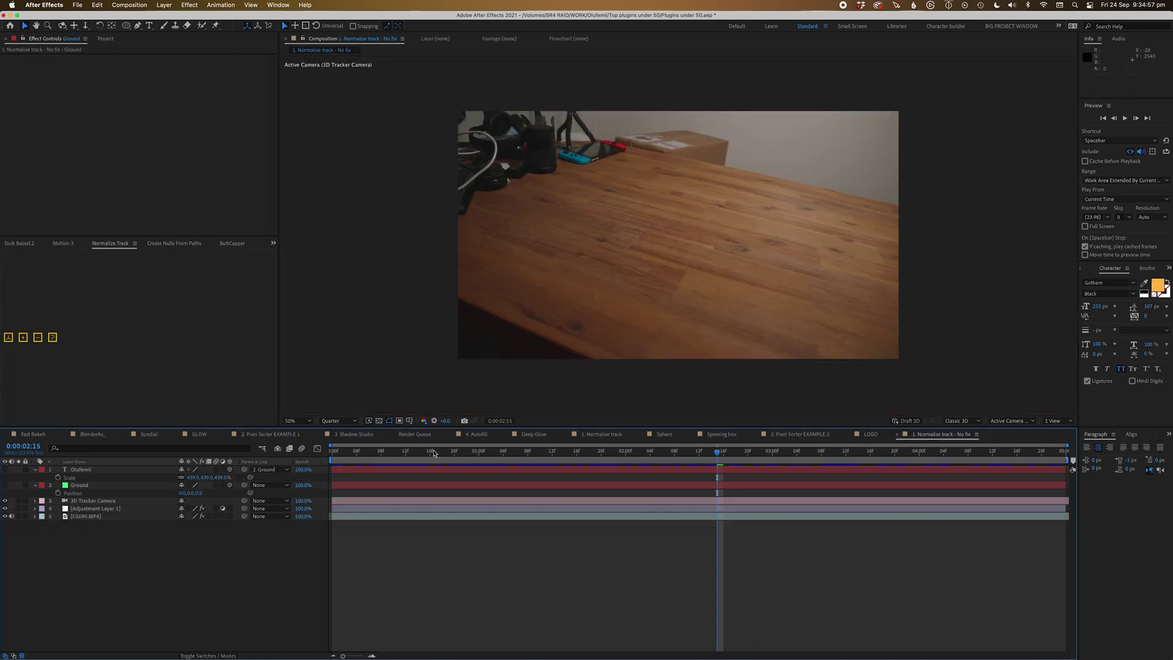
# Step: Normalise the track on the Ground layer, make the text 3D, raise it slightly, and play back
pyautogui.moveTo(720, 454); pyautogui.dragTo(588, 483)
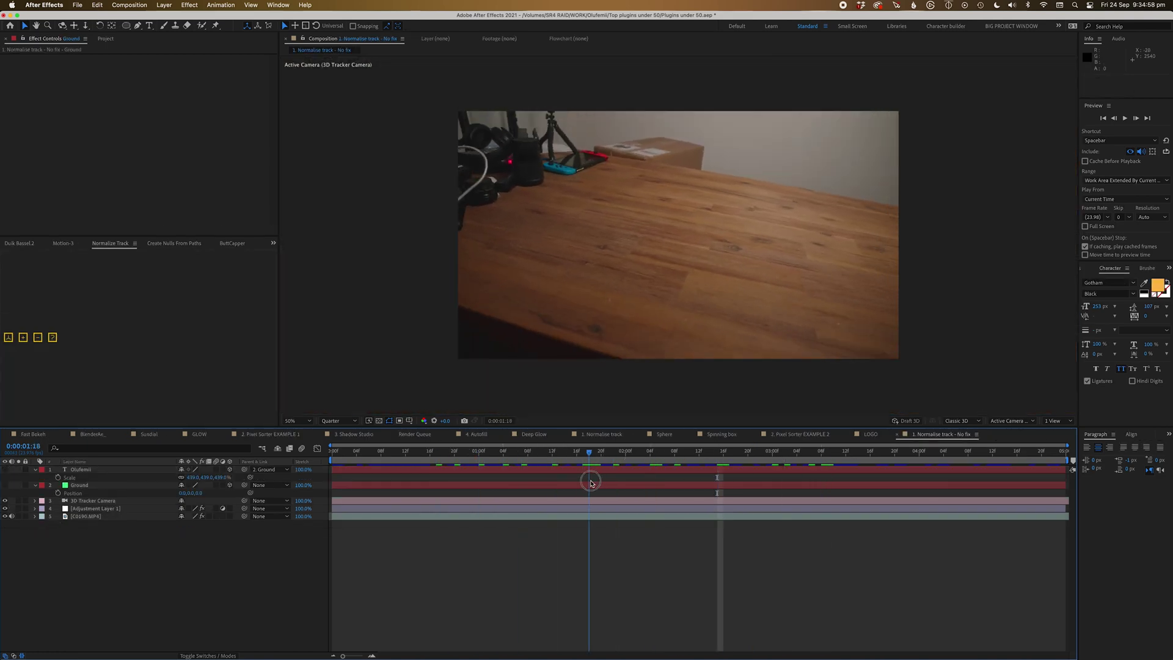
pyautogui.click(79, 485)
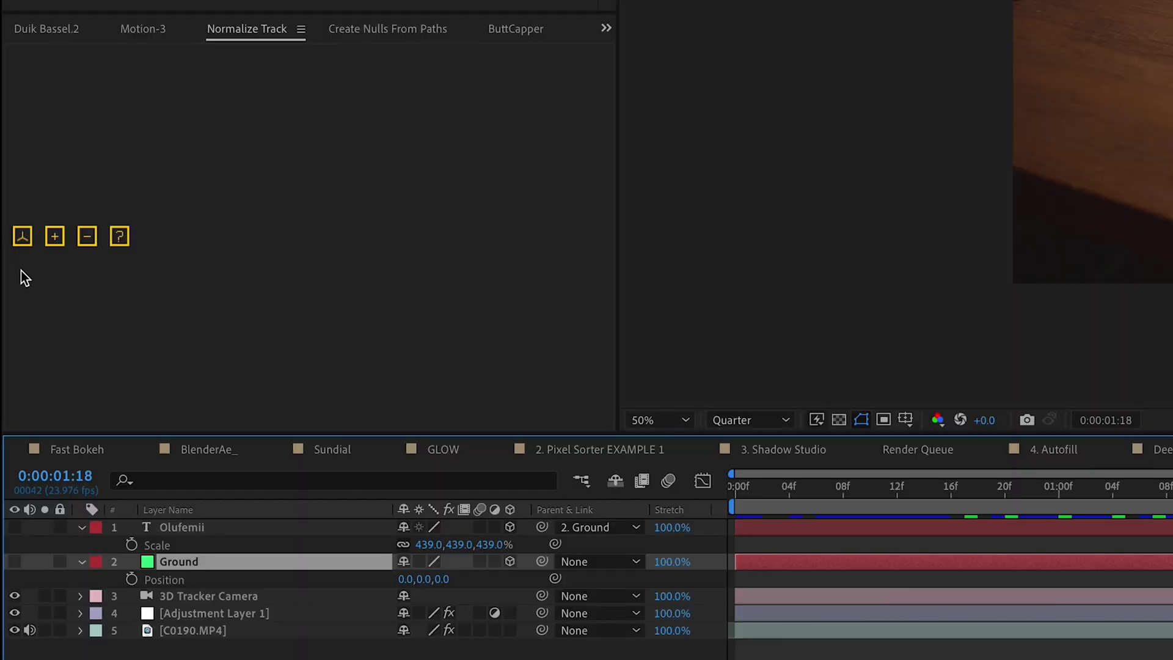
pyautogui.click(8, 339)
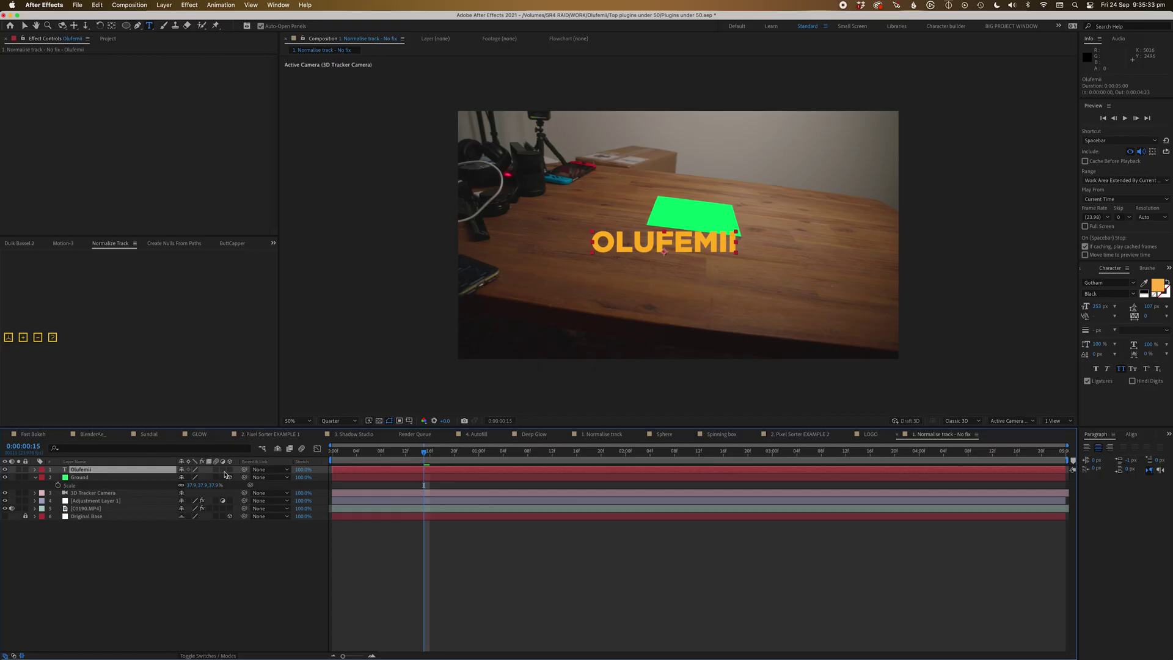
pyautogui.click(230, 469)
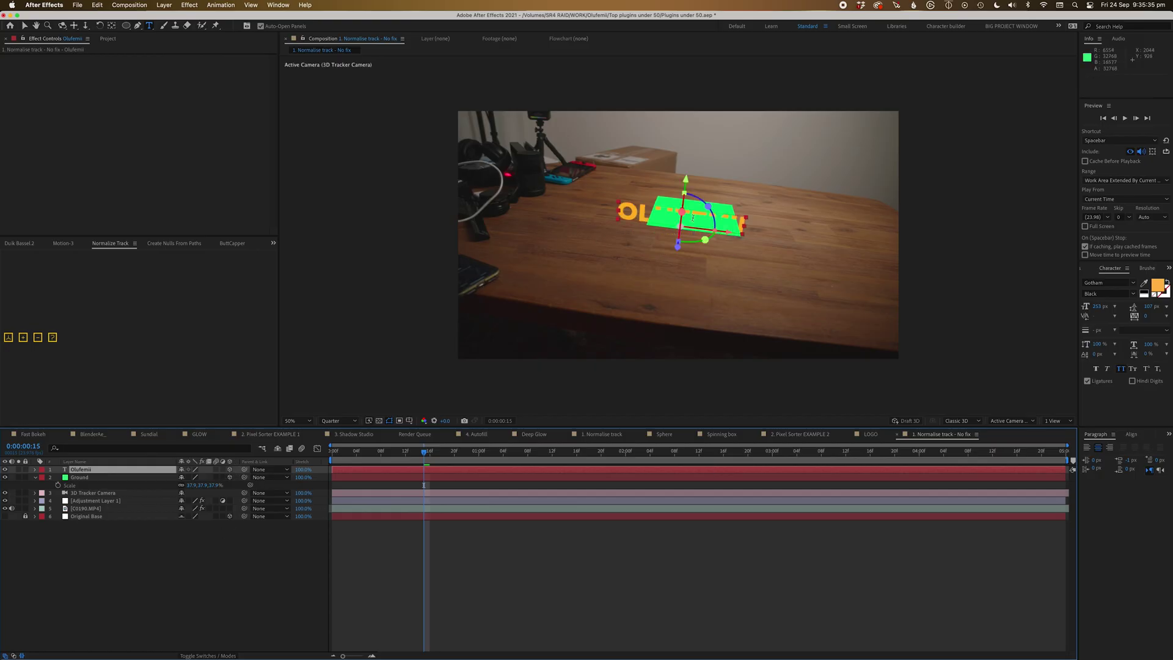
pyautogui.moveTo(687, 188); pyautogui.dragTo(689, 179)
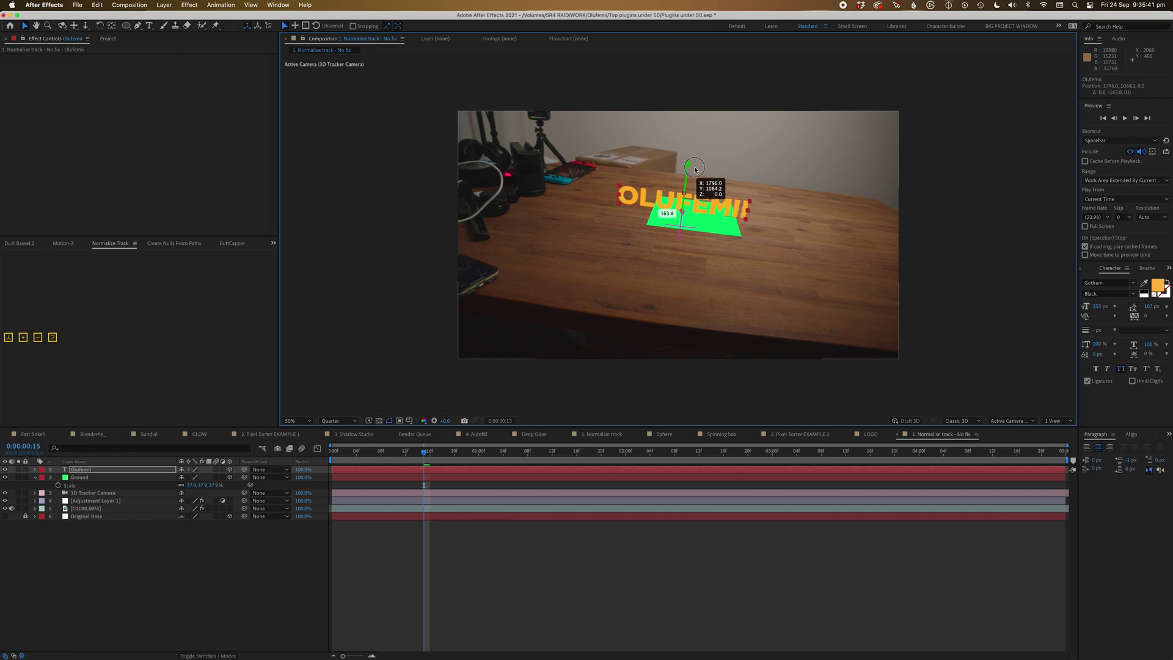
pyautogui.press('space')
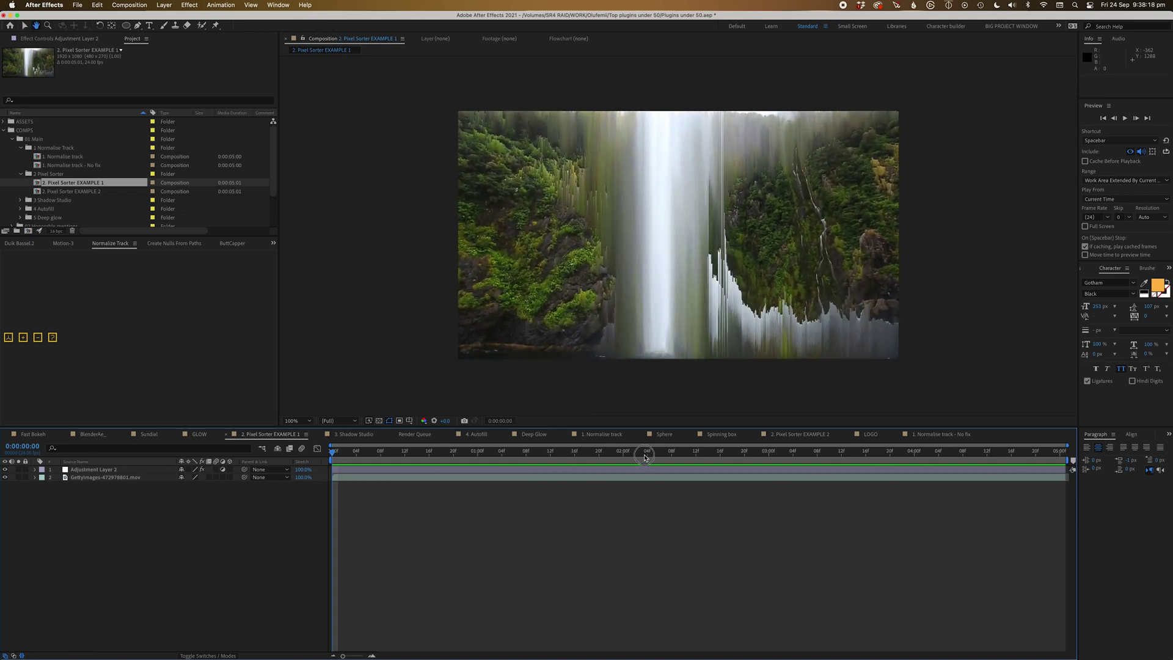
# Step: Set Adjustment Layer 2's AE Pixel Sorter 2 Threshold to 0.600 and play the waterfall
pyautogui.moveTo(645, 457); pyautogui.dragTo(666, 464)
pyautogui.click(667, 469)
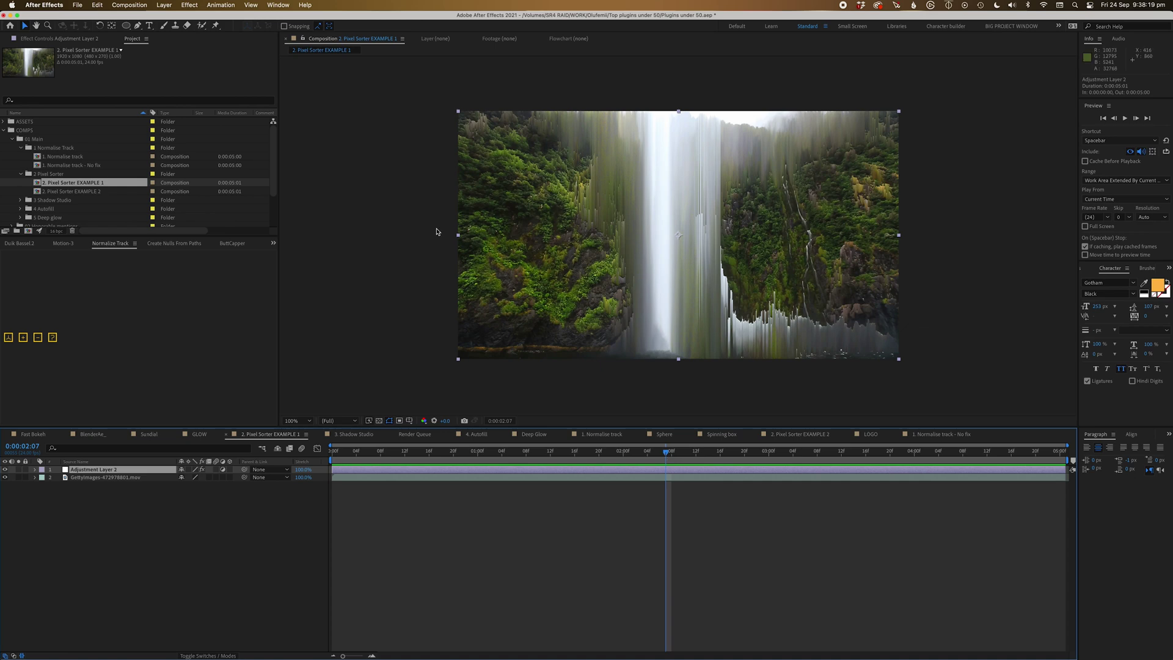
pyautogui.click(58, 38)
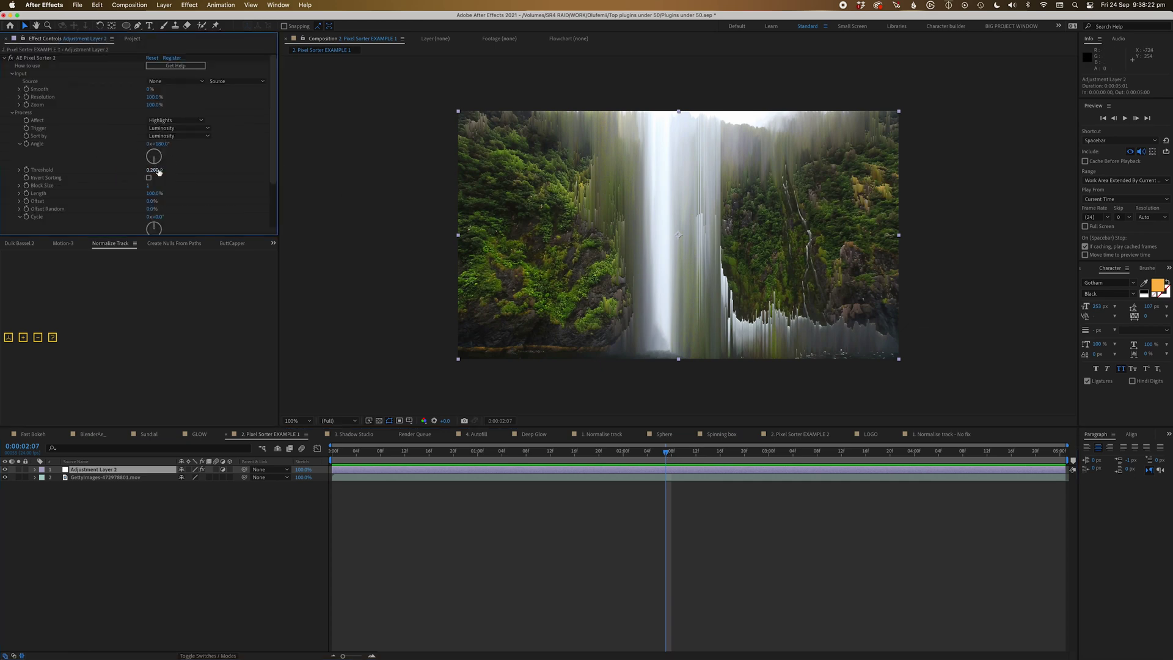
pyautogui.moveTo(156, 170); pyautogui.dragTo(167, 172)
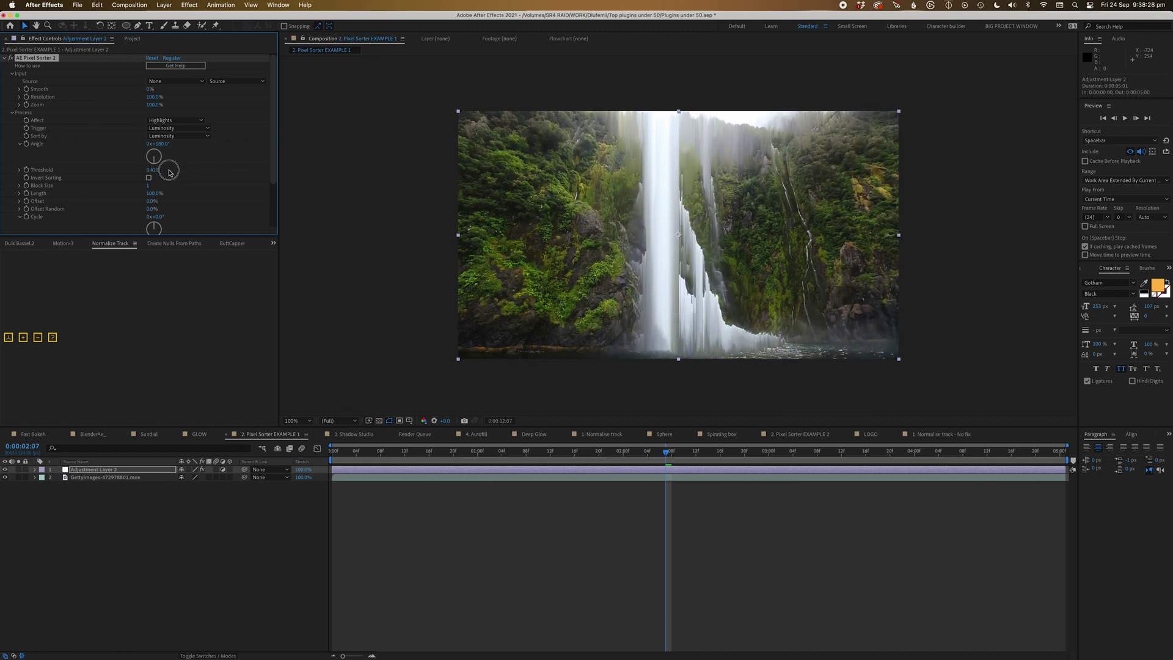
pyautogui.moveTo(175, 171); pyautogui.dragTo(175, 171)
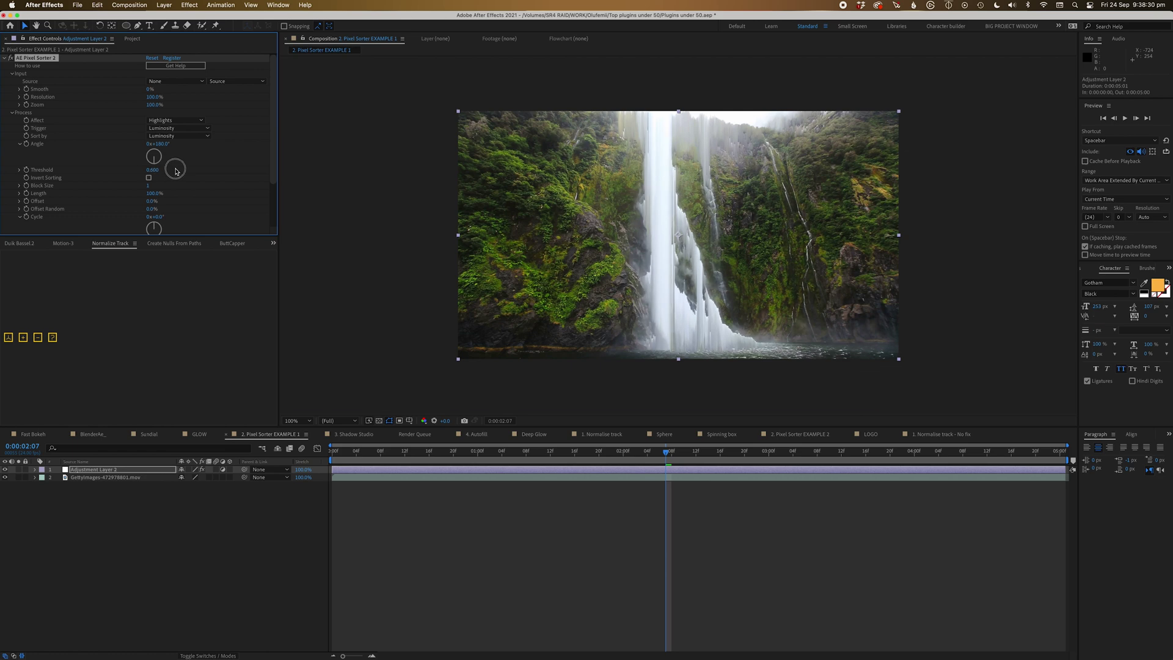
pyautogui.click(656, 509)
pyautogui.press('h')
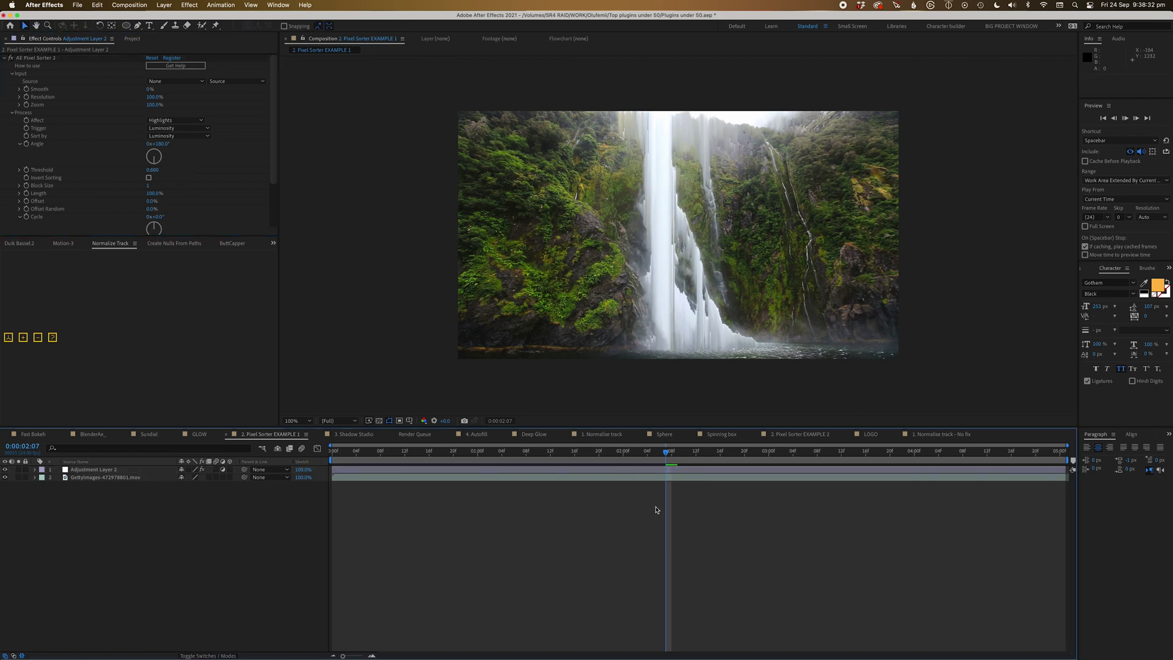
pyautogui.press('space')
# Step: At 3:20, raise the Threshold to about 0.67 and review from around one second
pyautogui.moveTo(685, 458); pyautogui.dragTo(891, 469)
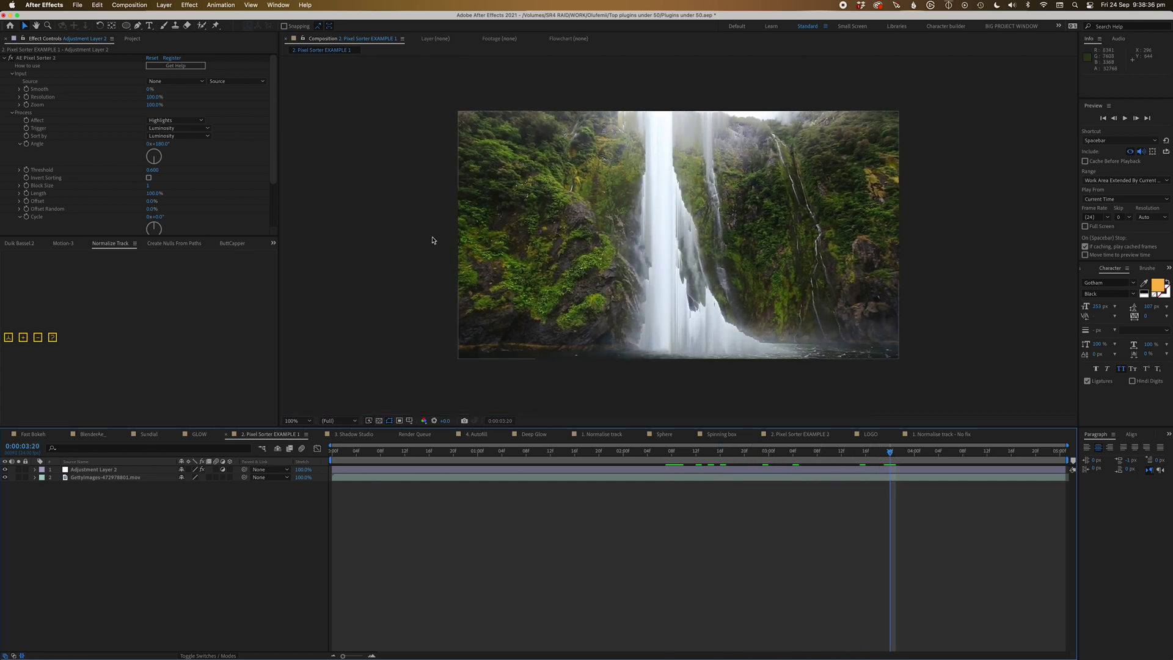
pyautogui.moveTo(157, 173); pyautogui.dragTo(145, 174)
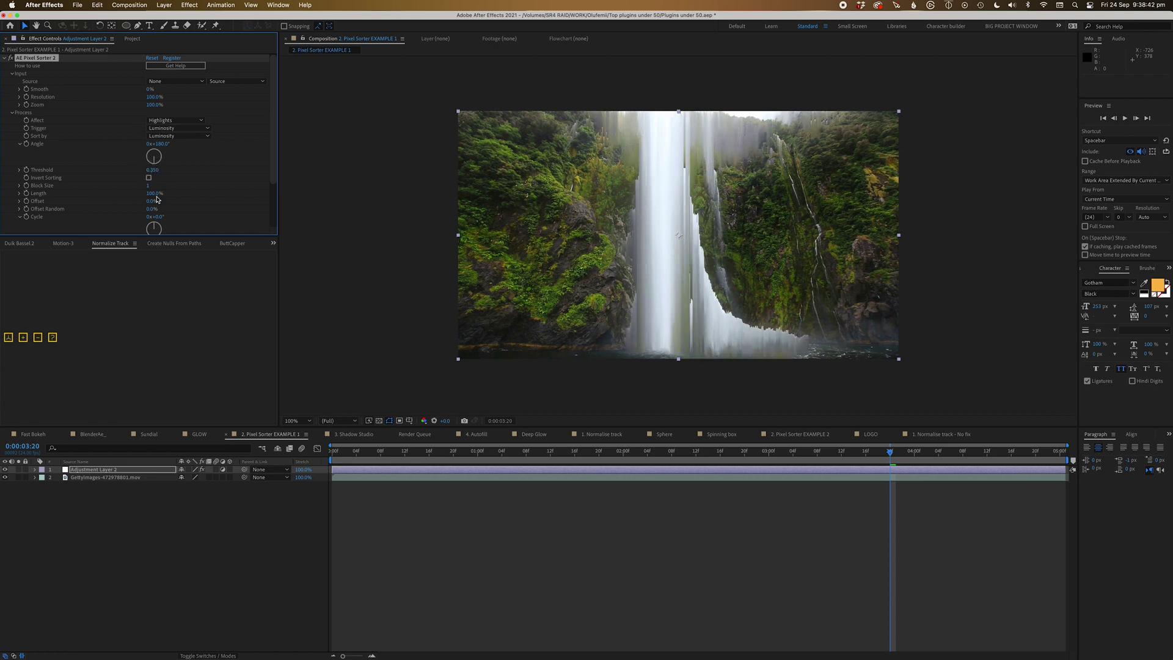
pyautogui.moveTo(355, 460); pyautogui.dragTo(658, 464)
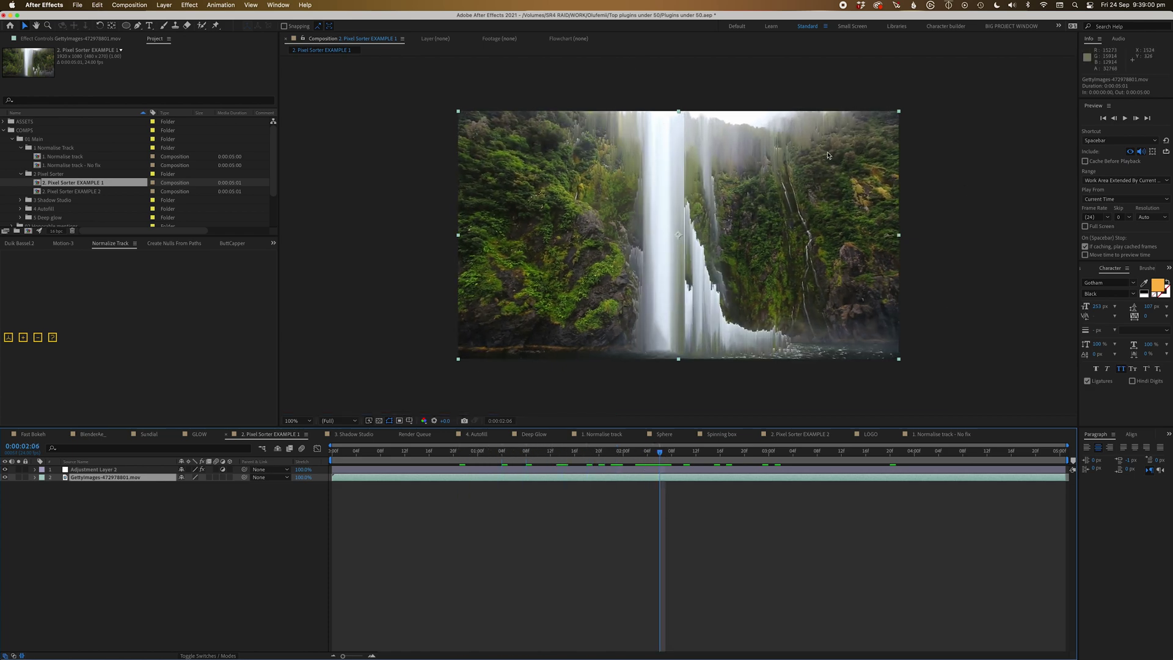
pyautogui.click(649, 498)
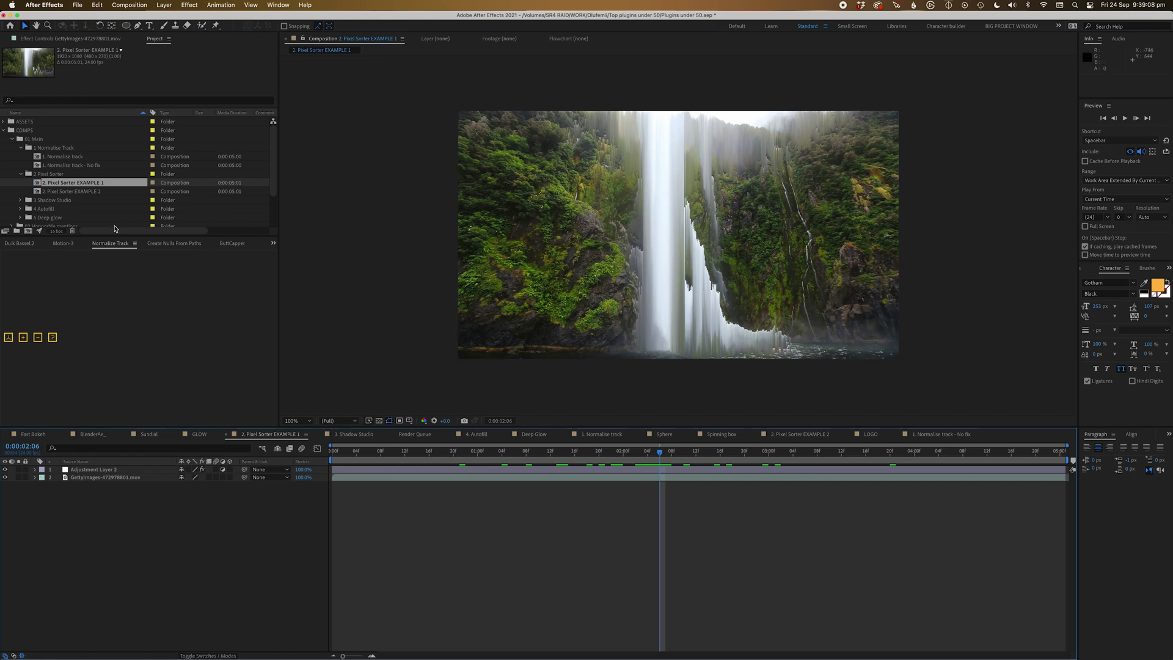
# Step: Open 2. Pixel Sorter EXAMPLE 2 and scrub the flamingo clip's glitch sort from frame 20 to two seconds
pyautogui.doubleClick(86, 191)
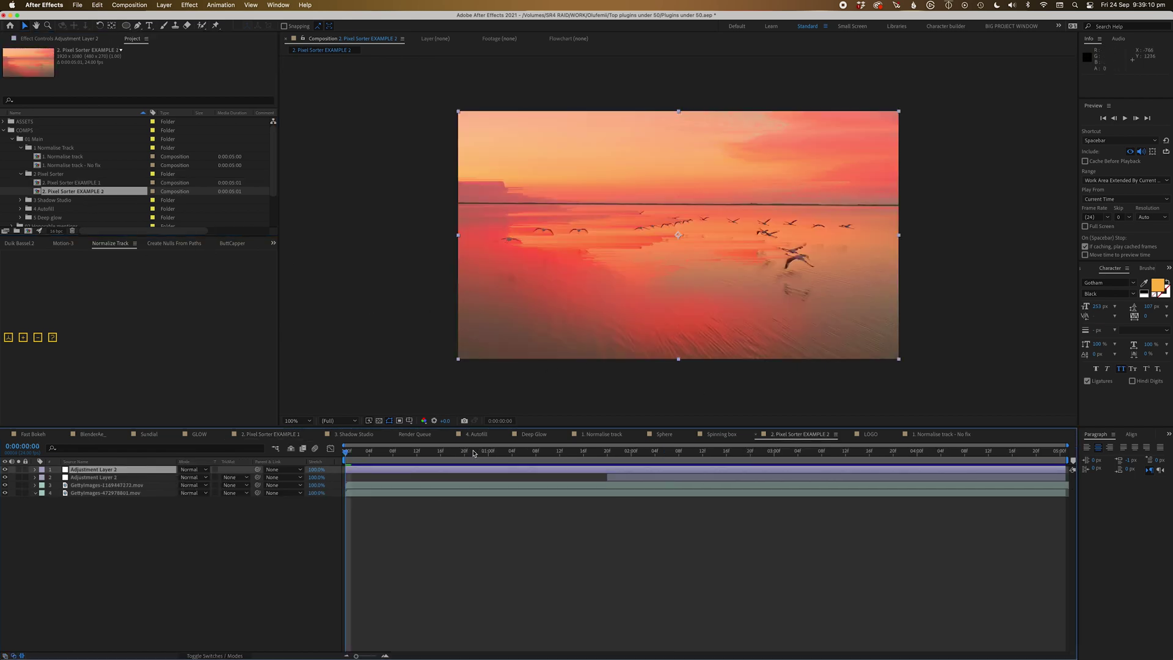
pyautogui.moveTo(474, 452); pyautogui.dragTo(361, 458)
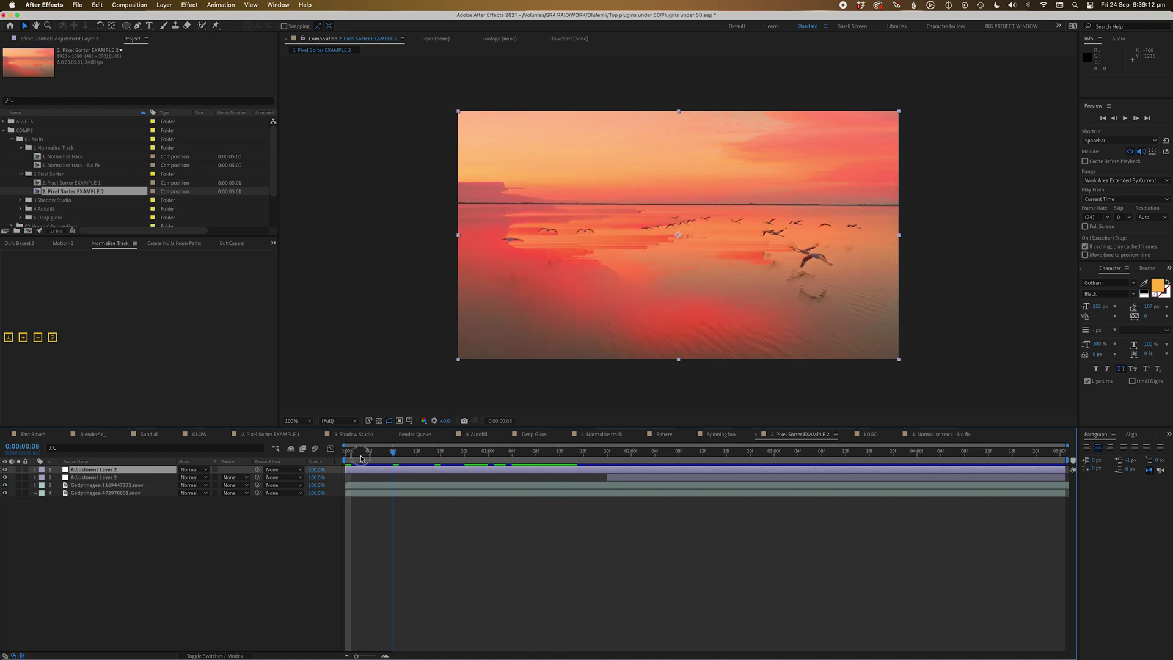
pyautogui.press('space')
pyautogui.click(499, 509)
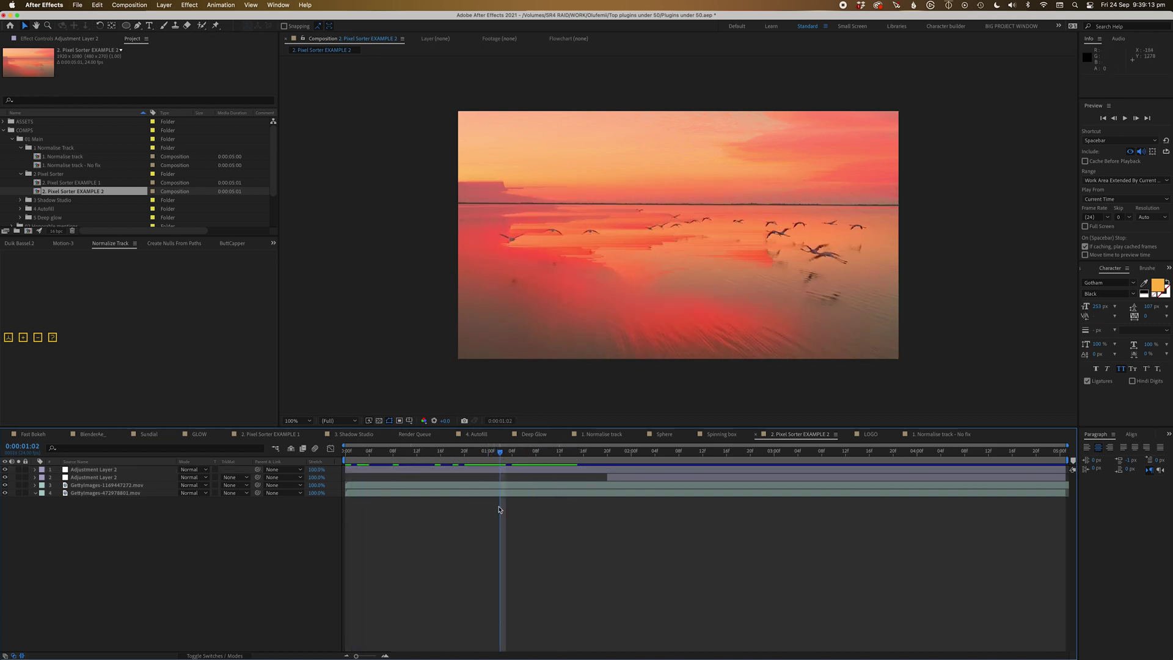
pyautogui.moveTo(523, 461); pyautogui.dragTo(436, 472)
pyautogui.click(436, 470)
pyautogui.click(465, 452)
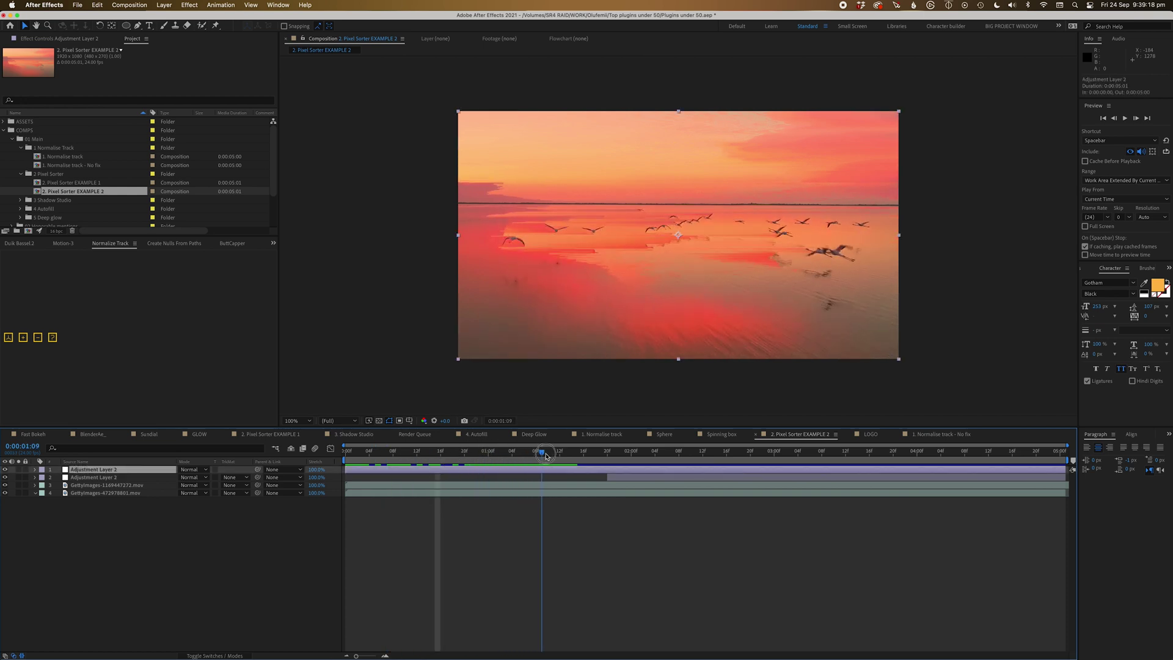
pyautogui.moveTo(598, 457); pyautogui.dragTo(446, 495)
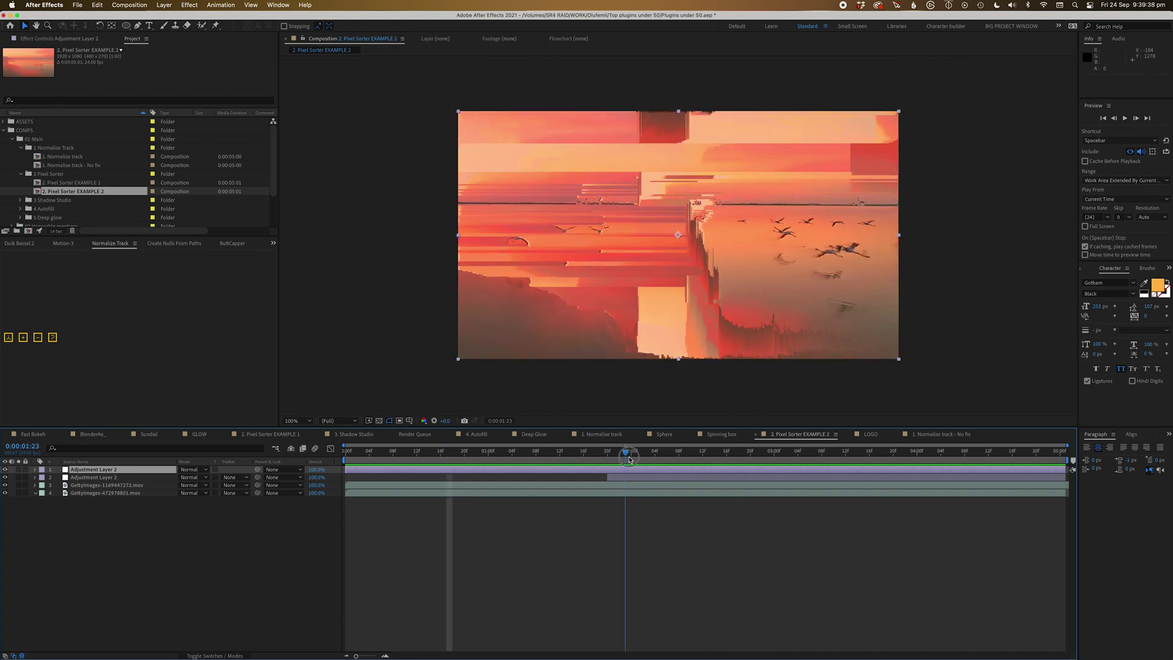
pyautogui.moveTo(629, 458); pyautogui.dragTo(684, 475)
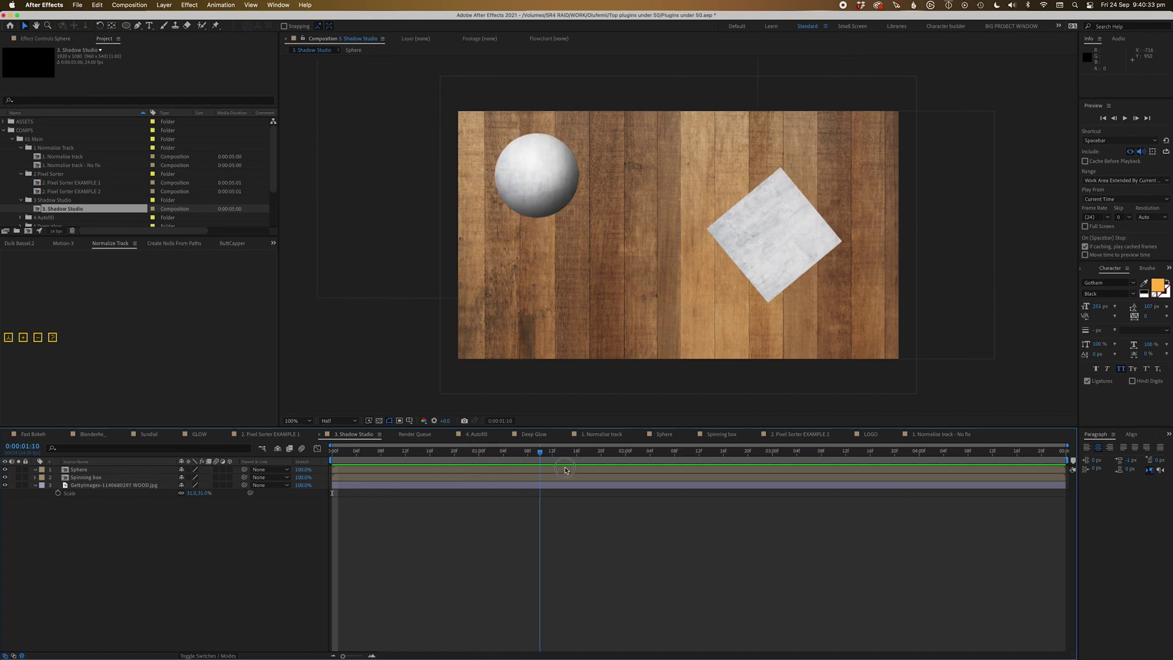
# Step: Preview the sphere and box animation, then select the Spinning box layer at frame 20 for effect search
pyautogui.press('space')
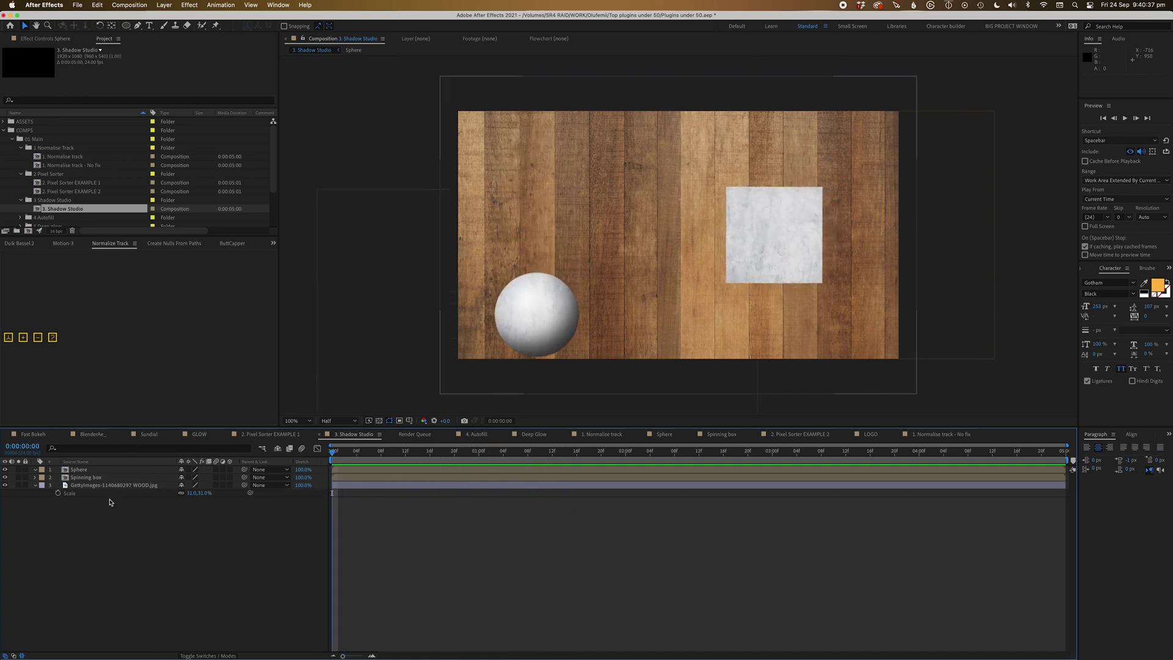
pyautogui.press('space')
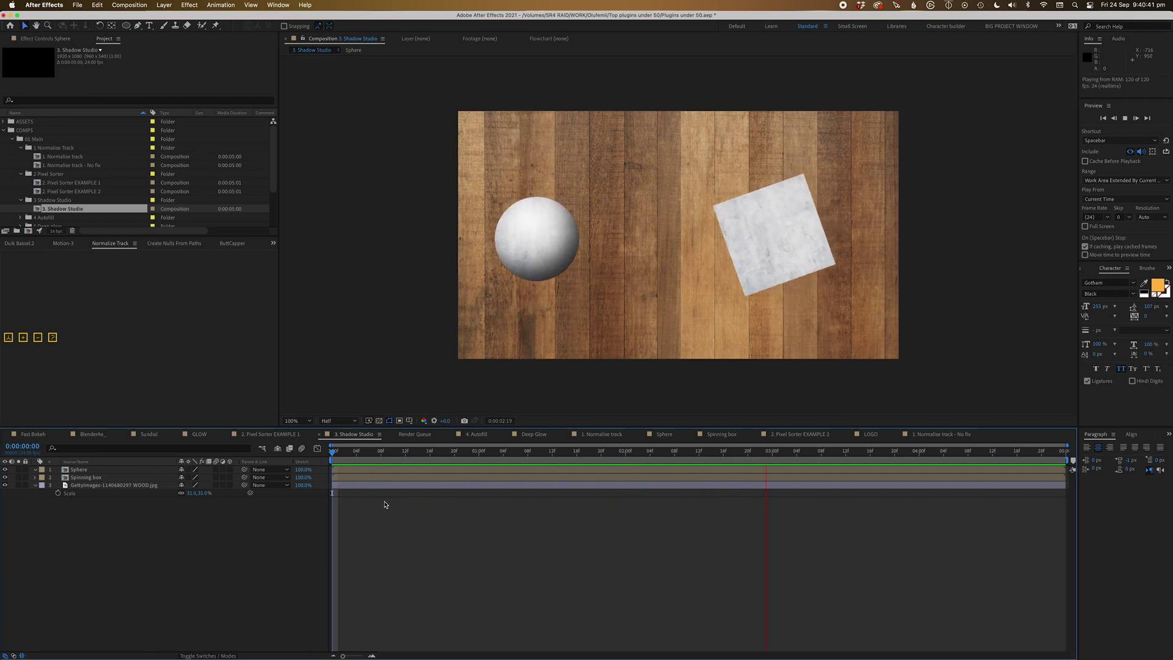
pyautogui.press('space')
pyautogui.moveTo(375, 461); pyautogui.dragTo(451, 477)
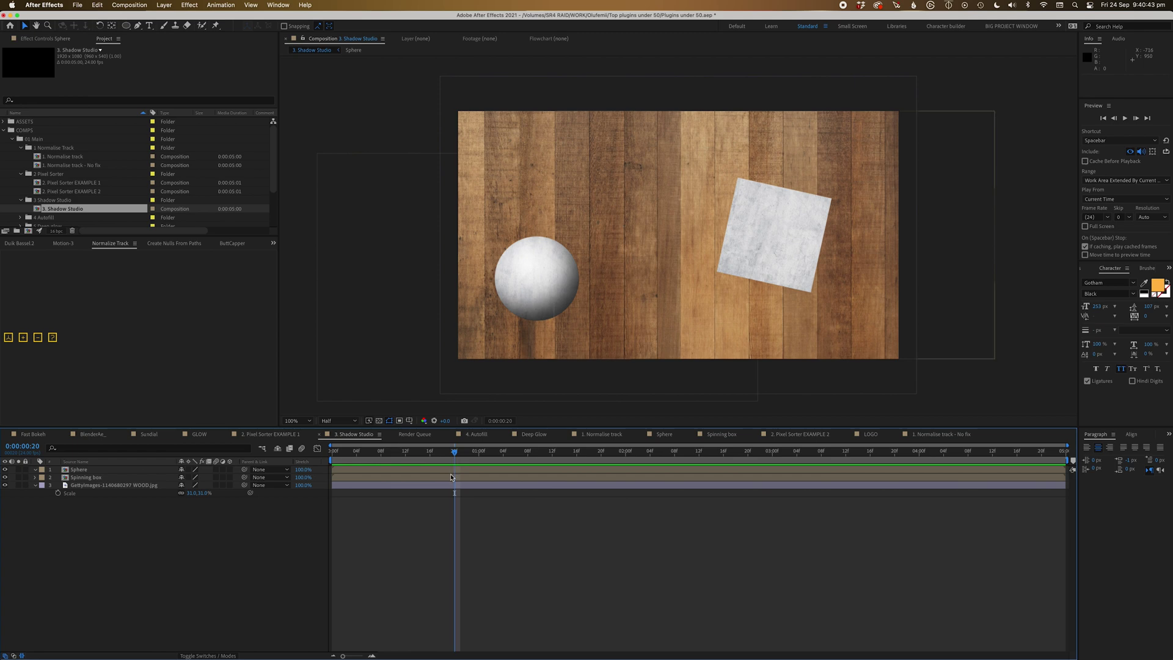
pyautogui.click(456, 481)
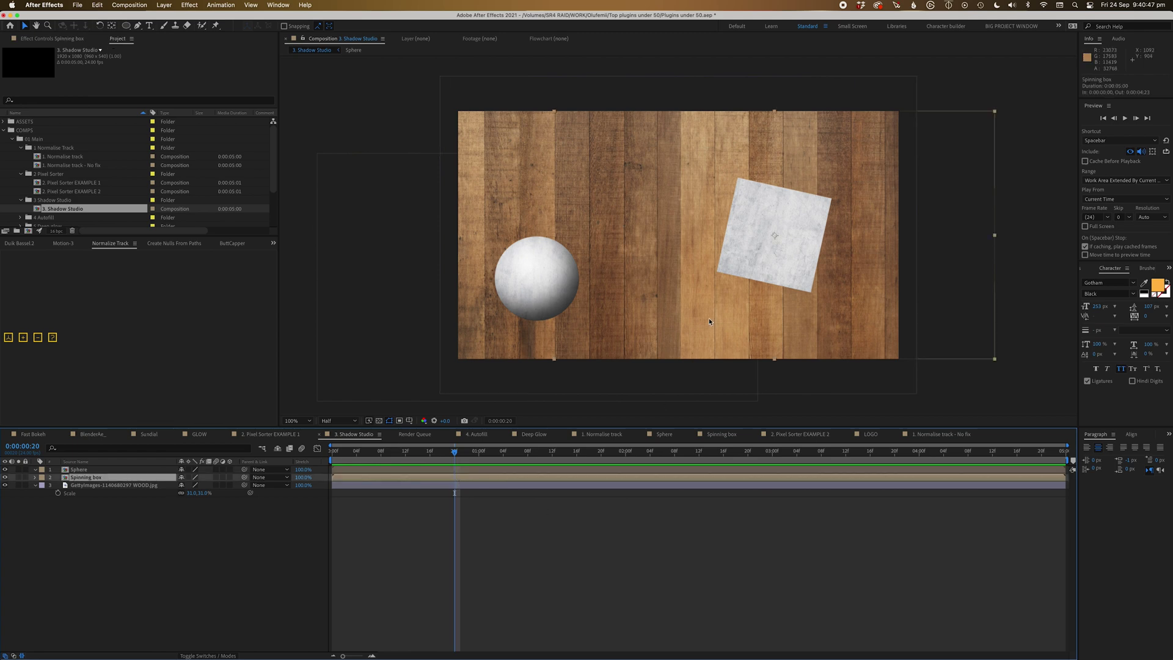
pyautogui.hotkey('ctrl', 'space')
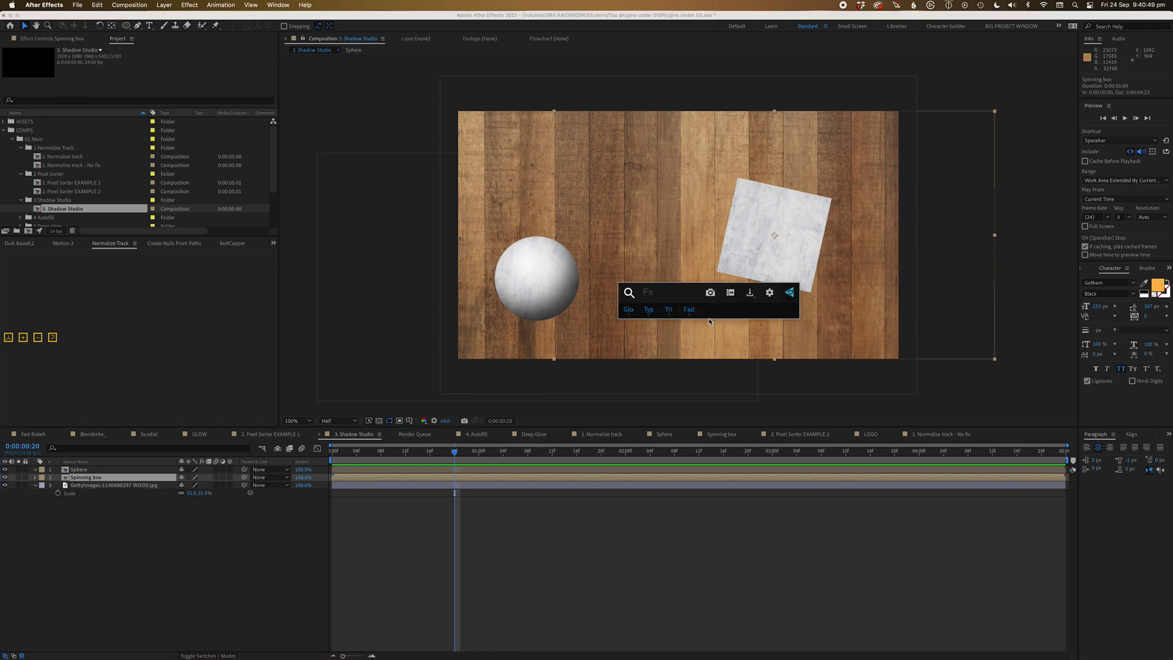
# Step: Apply Shadow Studio 2 to the spinning box by searching 'shad', then rewind the animation
pyautogui.write('shadow')
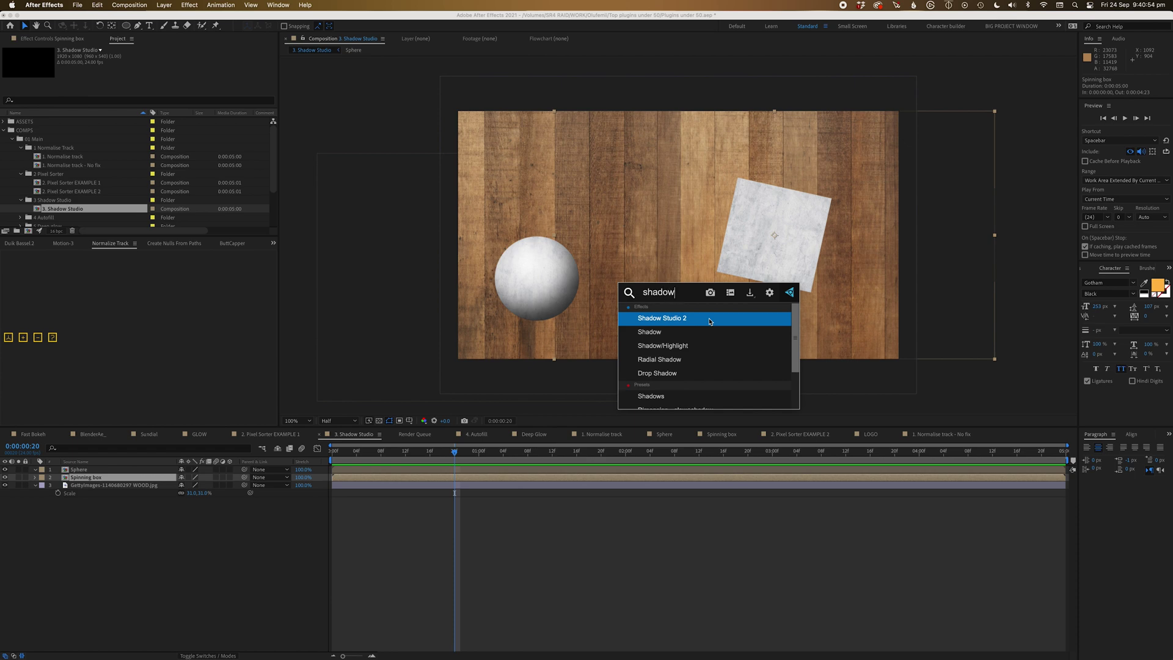
pyautogui.click(709, 319)
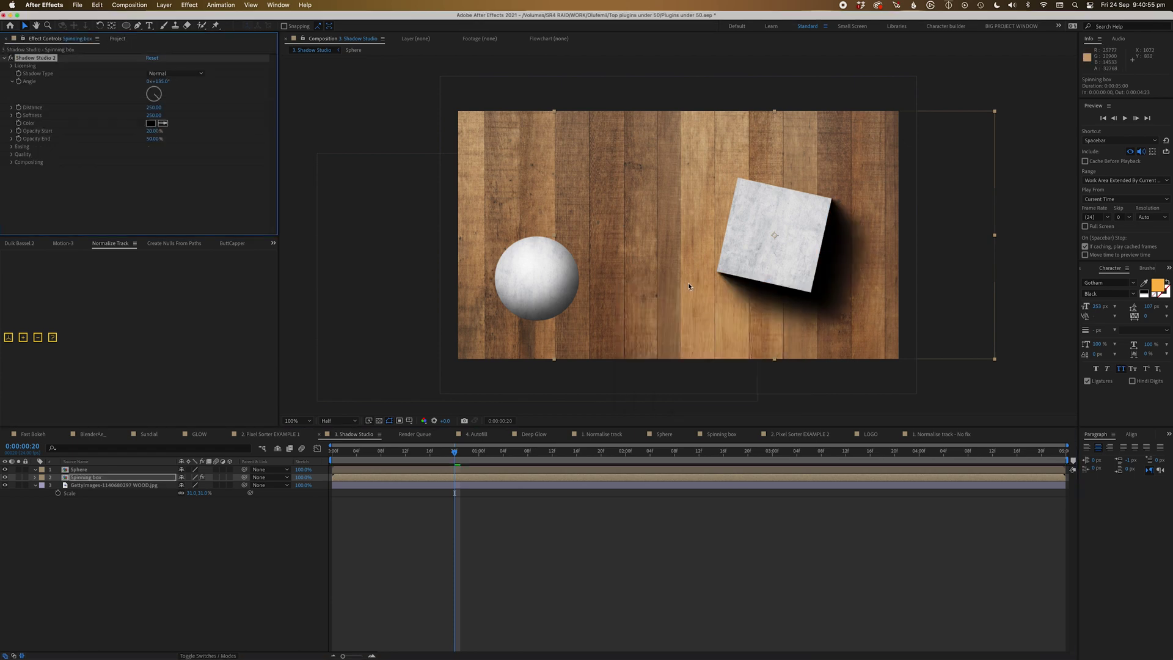
pyautogui.moveTo(430, 464); pyautogui.dragTo(291, 469)
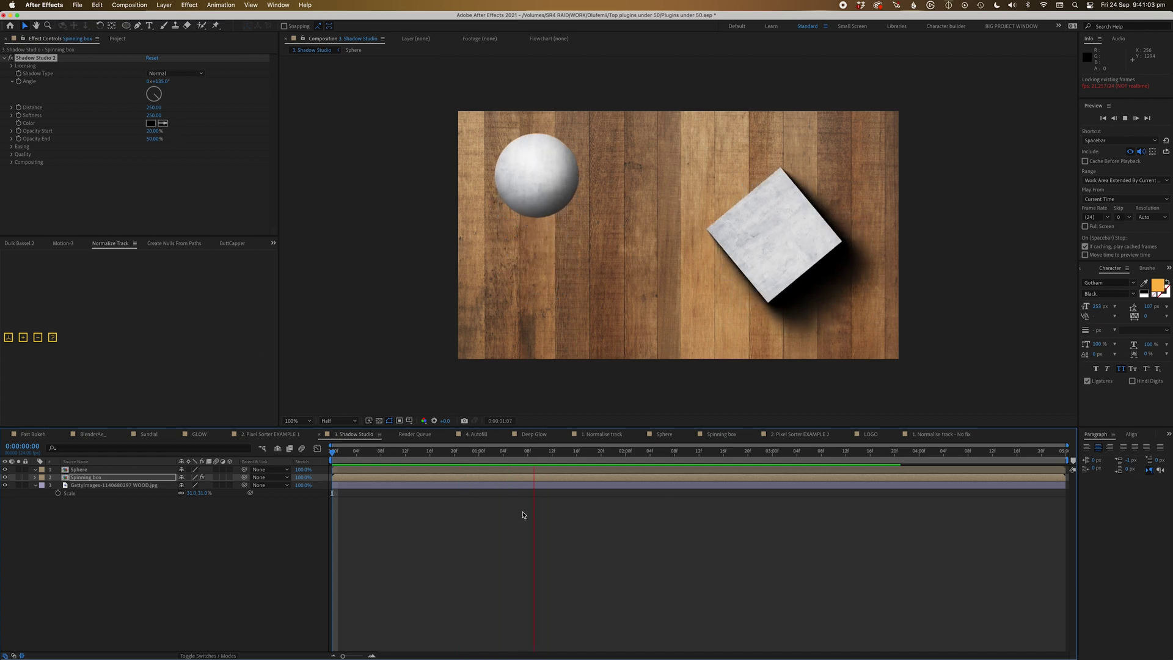
pyautogui.press('space')
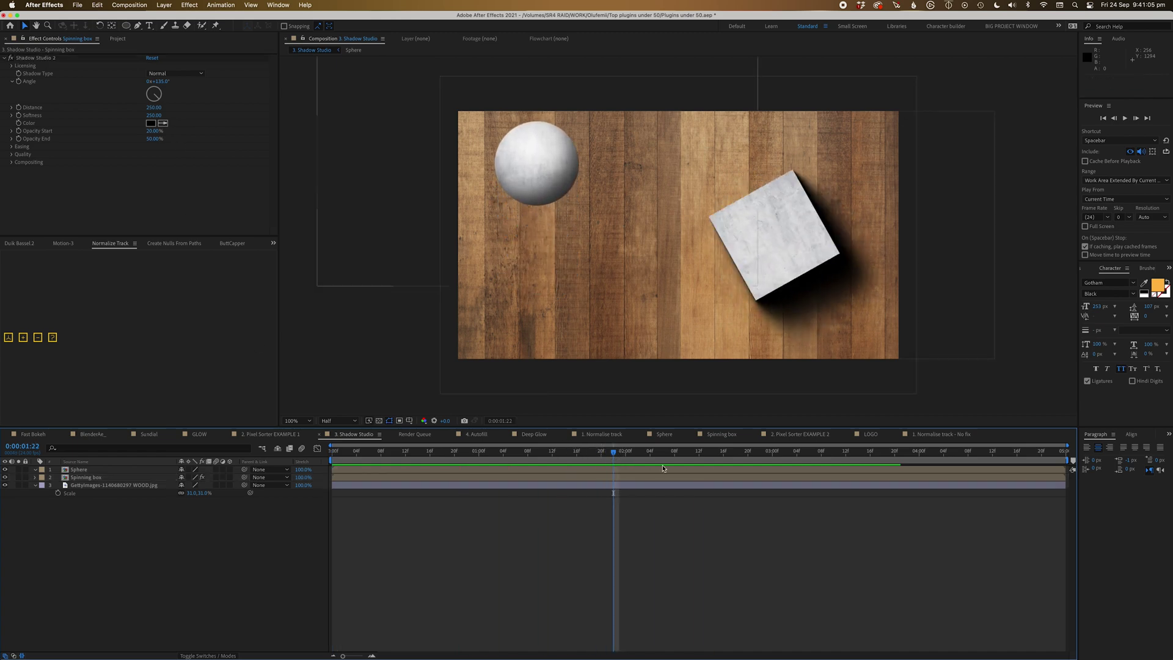
# Step: Tint the shadow with a brown sampled from the wood and darken it
pyautogui.click(165, 124)
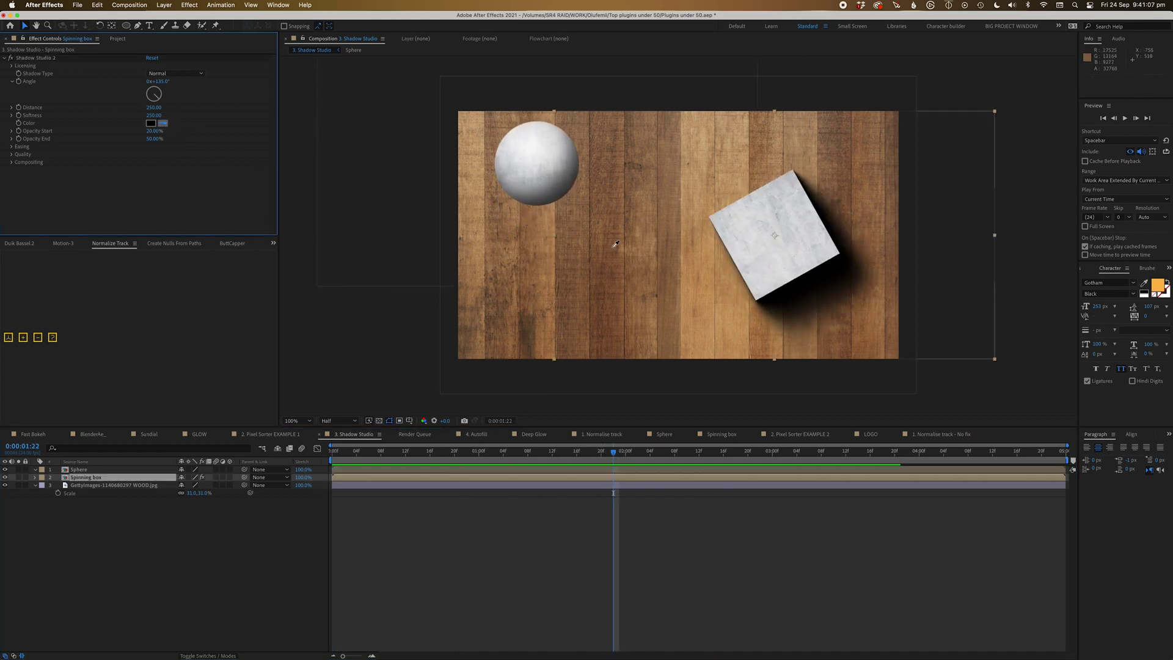
pyautogui.click(676, 253)
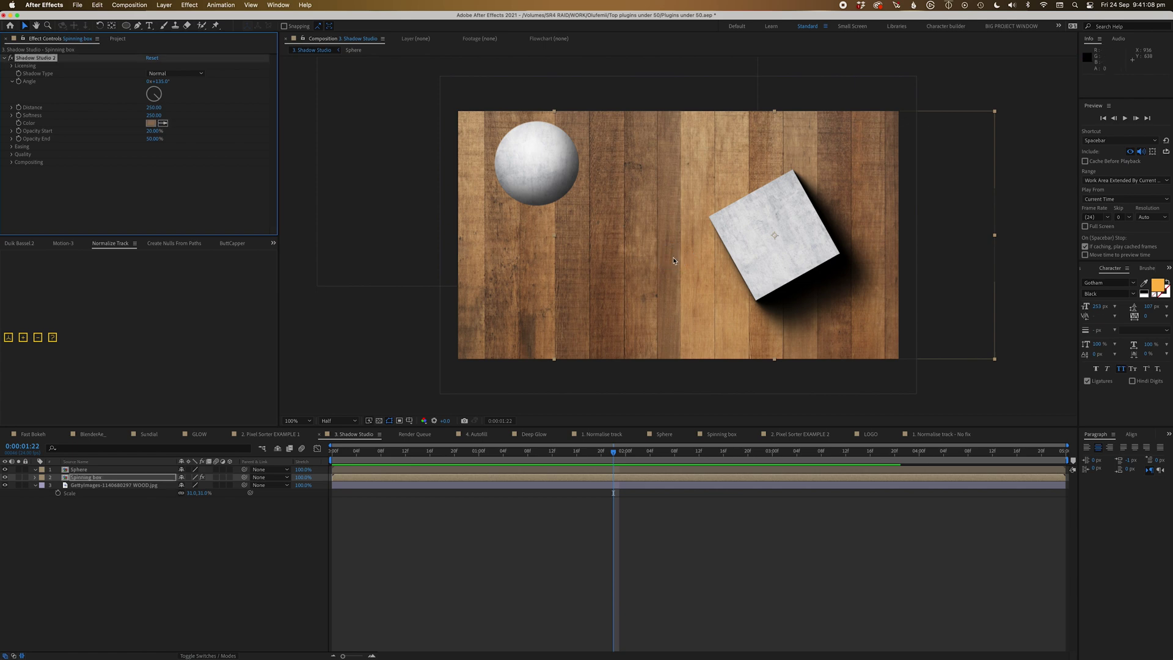
pyautogui.click(151, 124)
pyautogui.moveTo(178, 410)
pyautogui.mouseDown()
pyautogui.moveTo(224, 433)
pyautogui.moveTo(183, 437)
pyautogui.mouseUp()
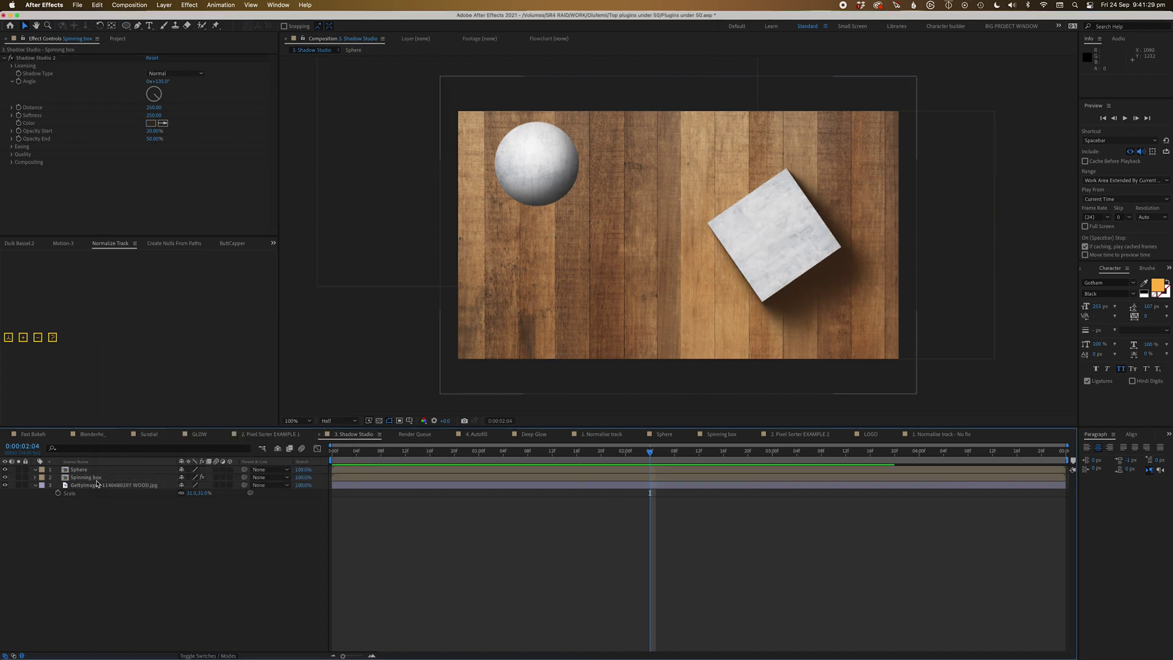
pyautogui.click(96, 480)
# Step: Delete Shadow Studio 2 from the Spinning box and apply Drop Shadow by searching 'drop'
pyautogui.press('e')
pyautogui.click(81, 486)
pyautogui.press('Delete')
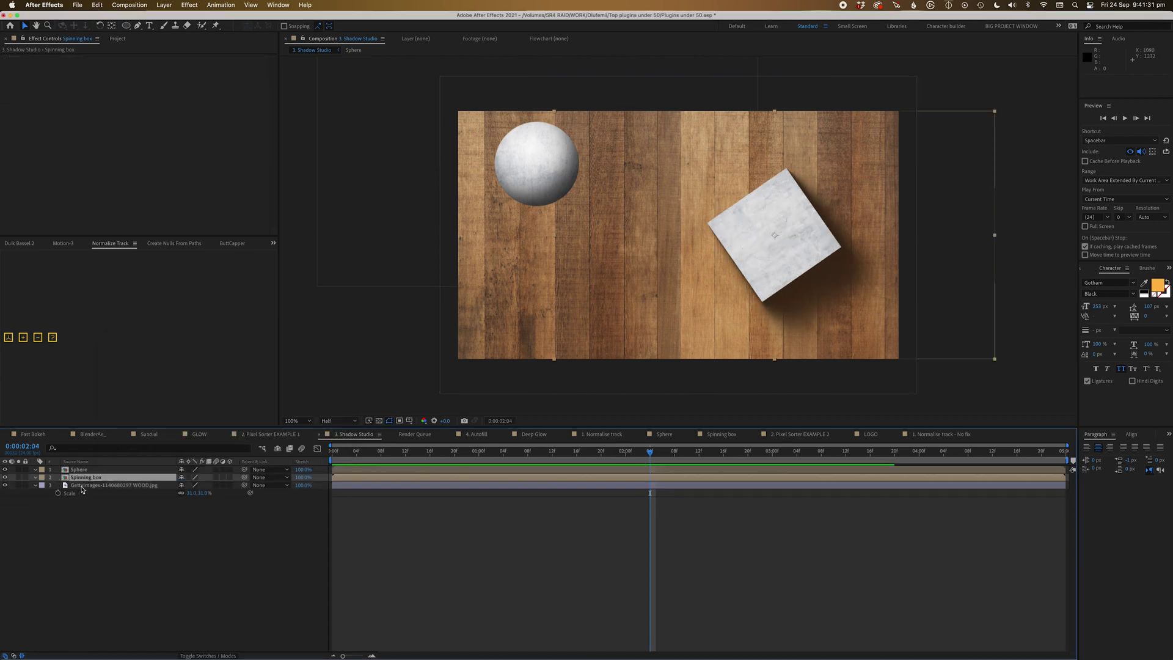
pyautogui.hotkey('ctrl', 'space')
pyautogui.write('drop')
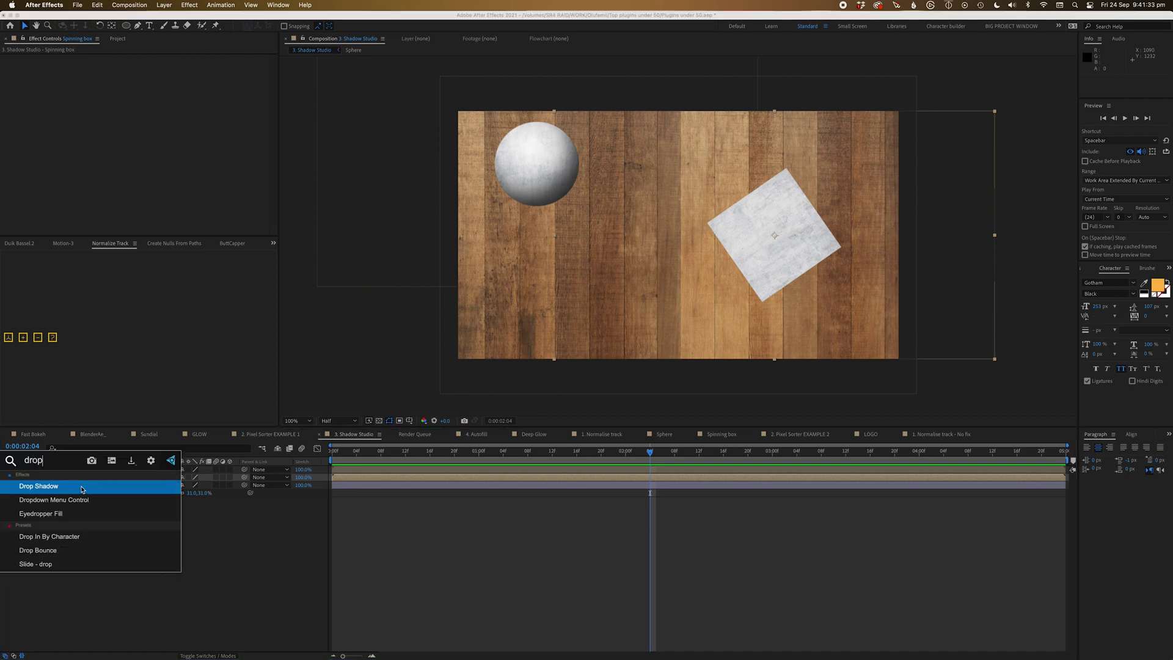
pyautogui.click(82, 487)
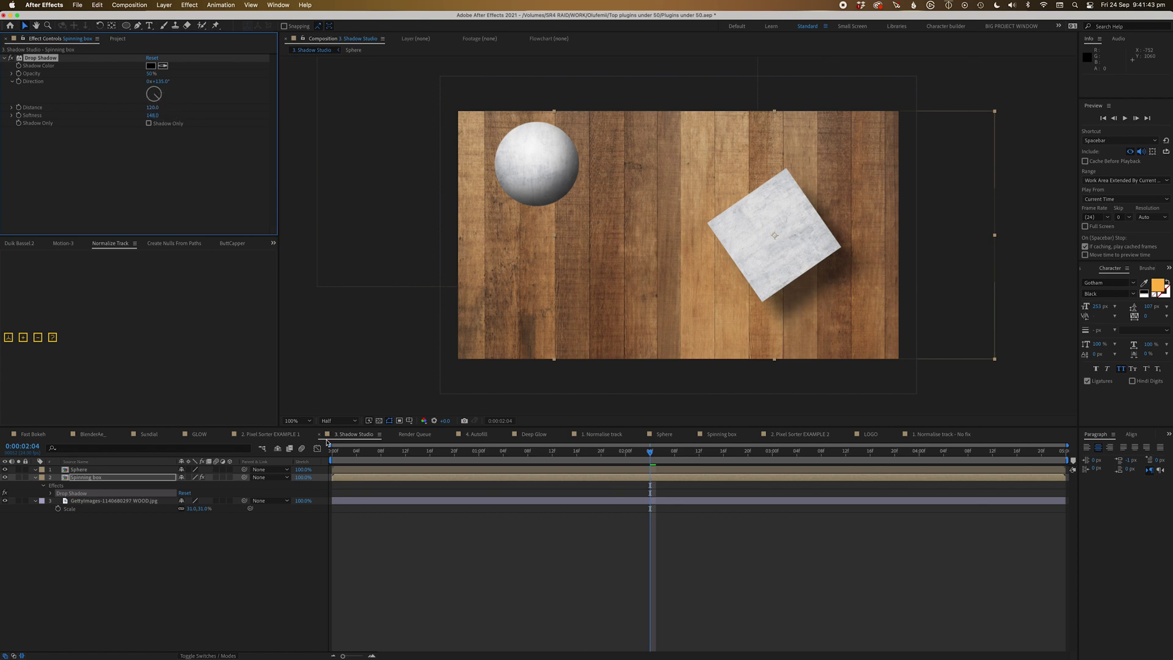
# Step: Preview the animation with the drop shadow, then duplicate the Drop Shadow effect
pyautogui.press('space')
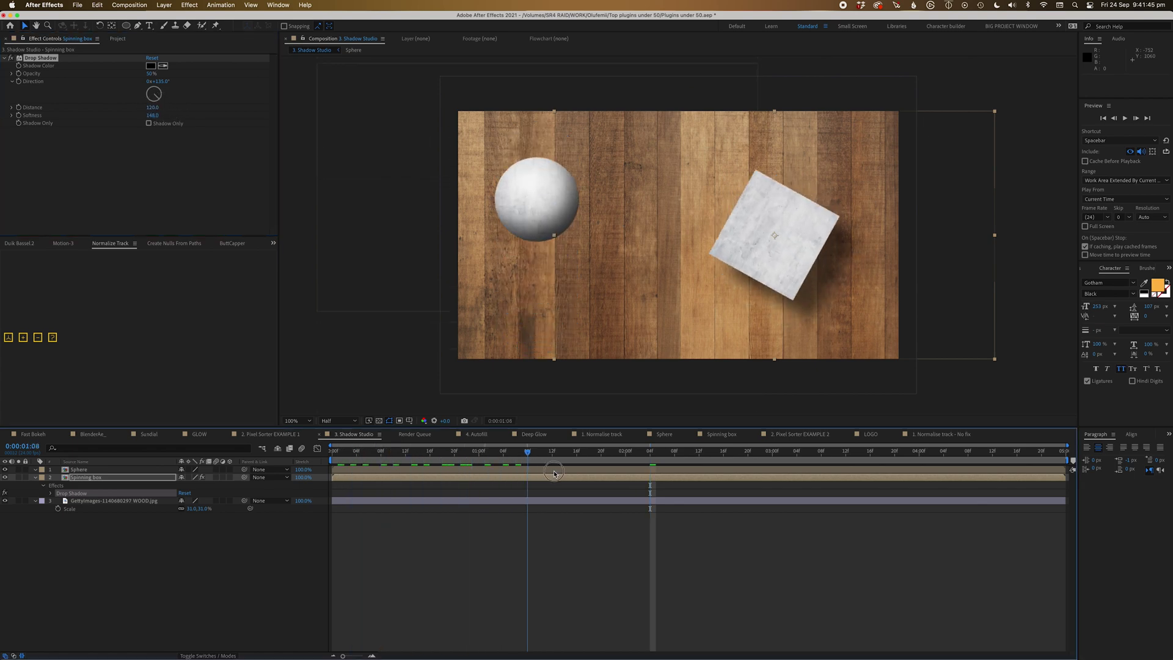
pyautogui.moveTo(665, 478); pyautogui.dragTo(353, 499)
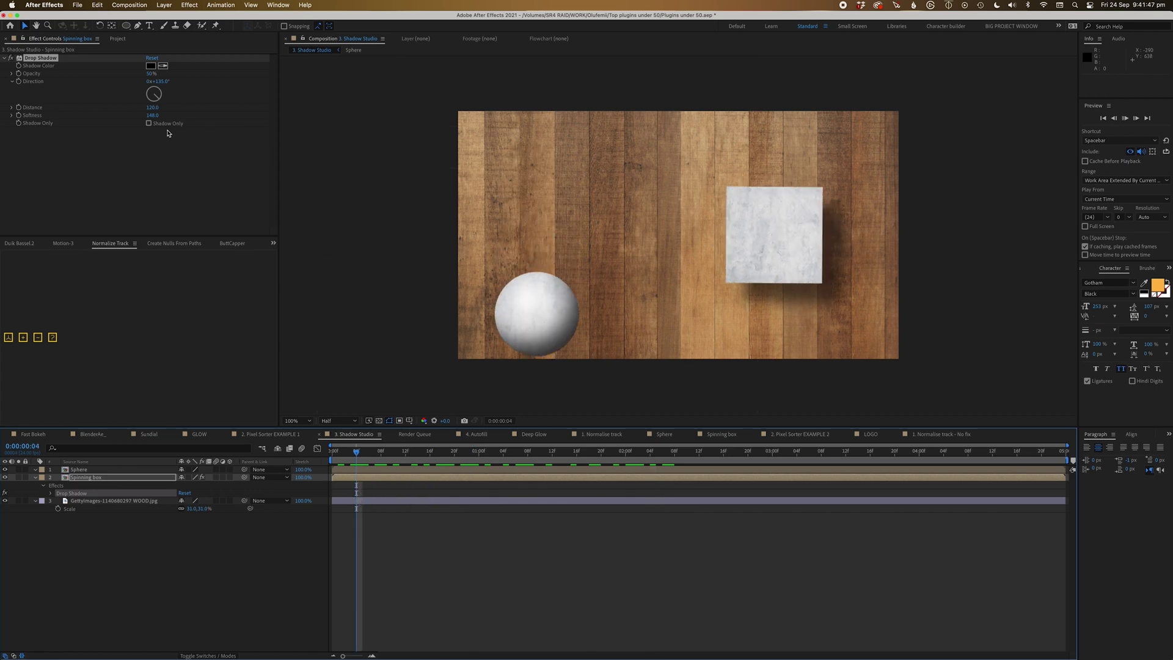
pyautogui.press('space')
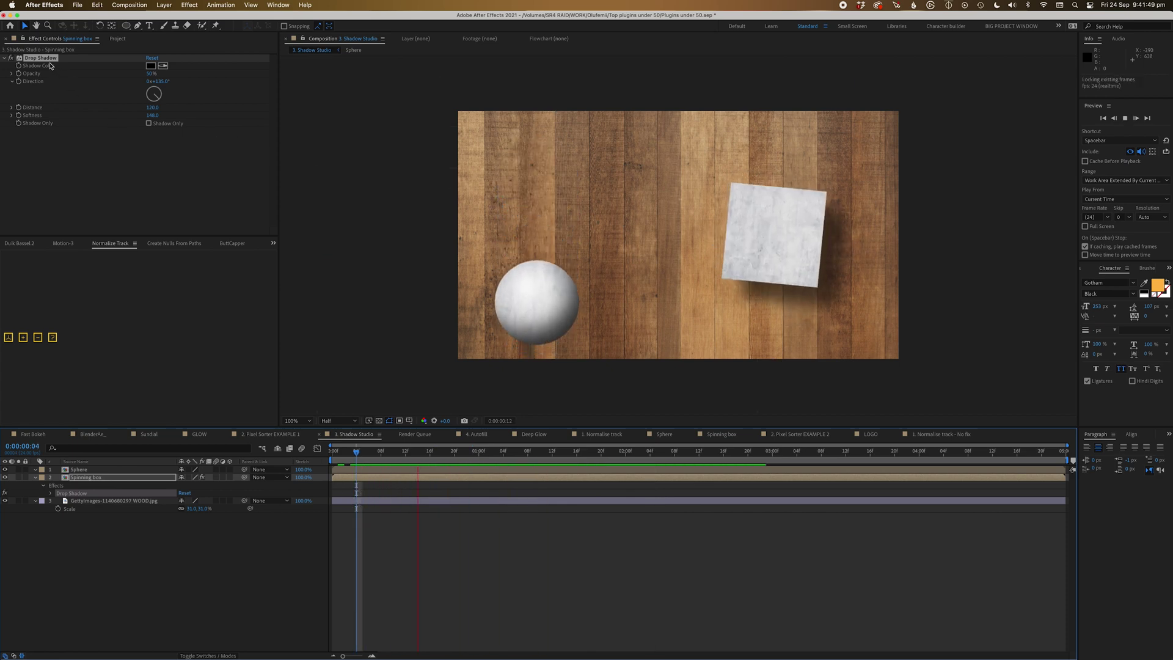
pyautogui.press('space')
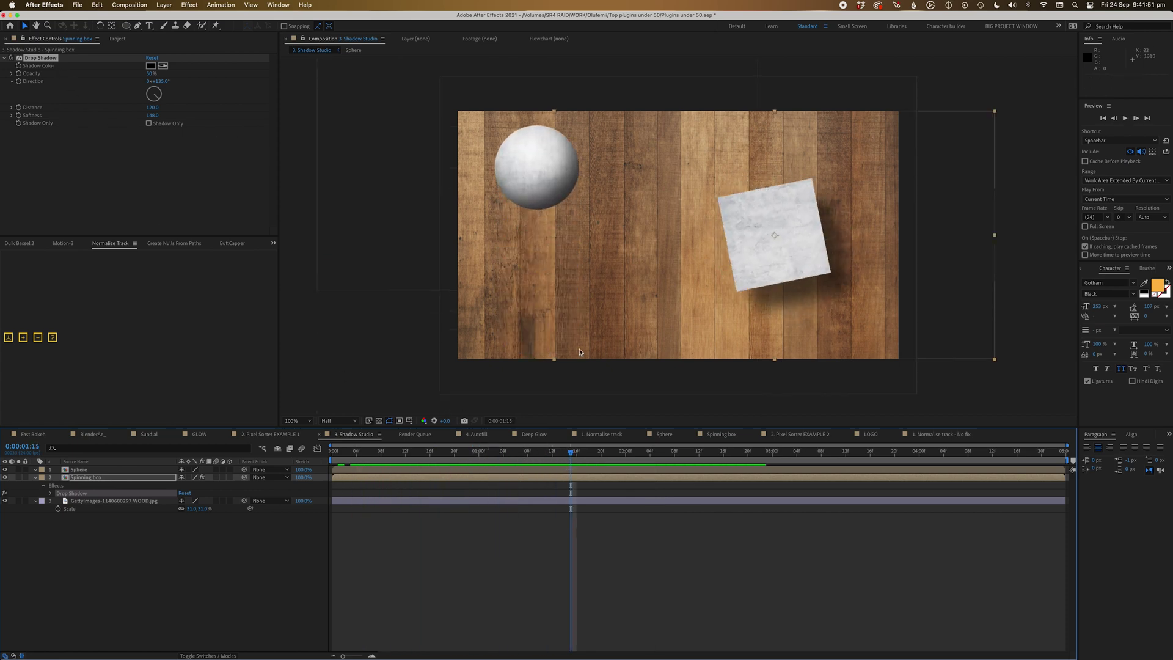
pyautogui.press('super+d')
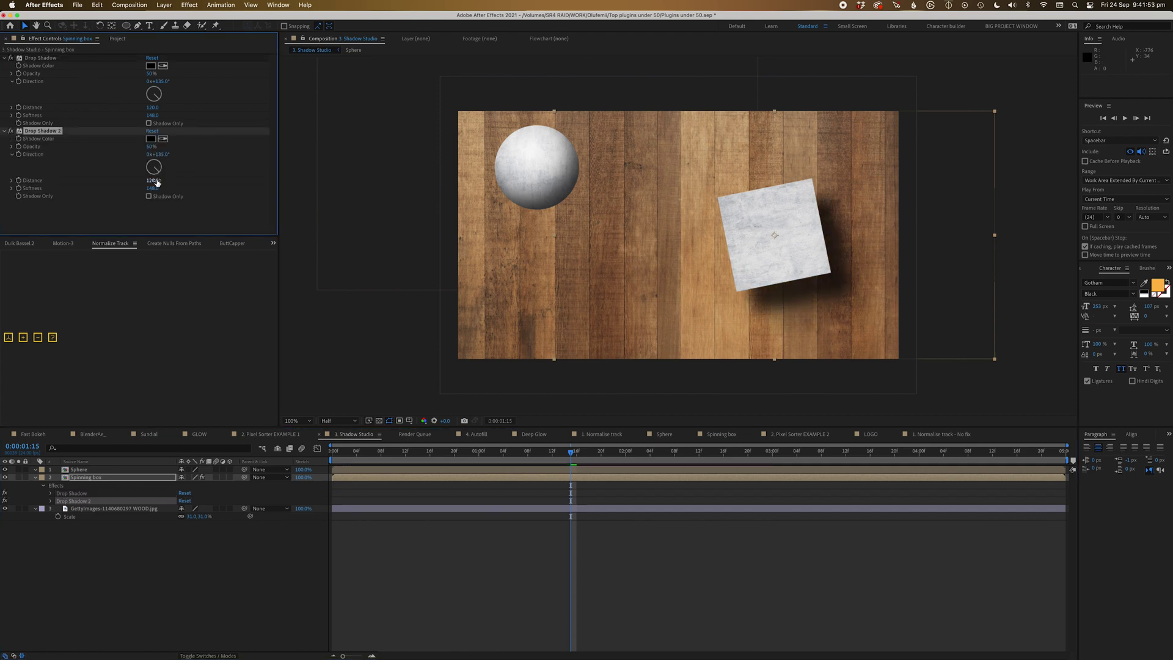
# Step: Shorten the second Drop Shadow's distance, add a third copy with a longer distance, and select all three
pyautogui.moveTo(176, 180); pyautogui.dragTo(85, 173)
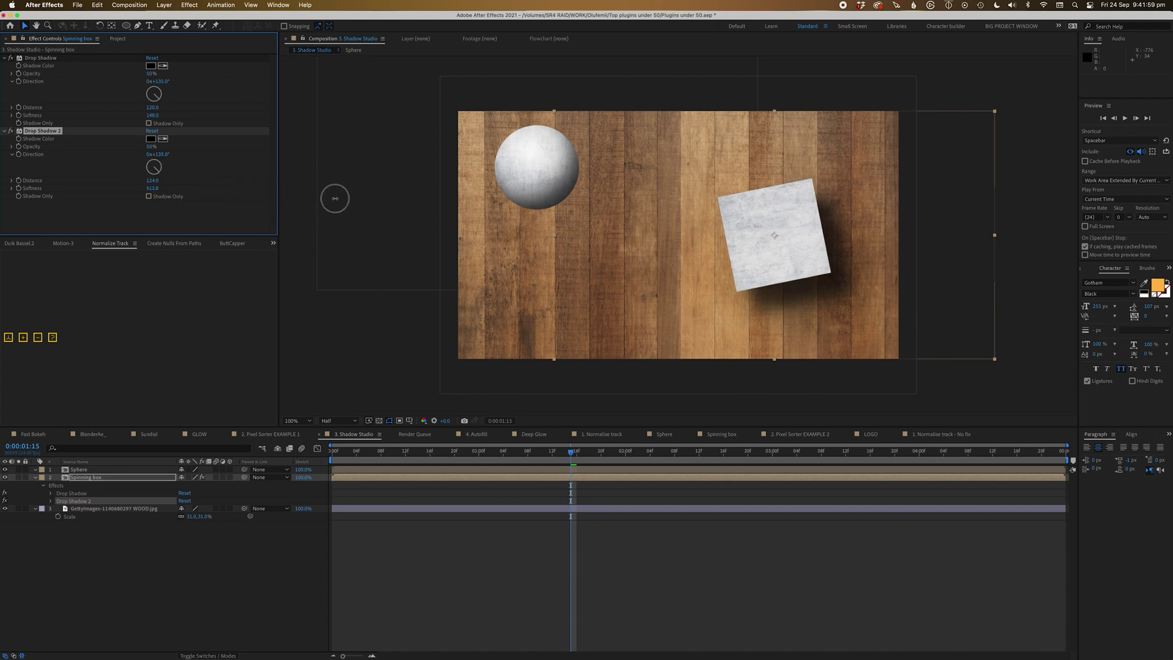
pyautogui.press('super+d')
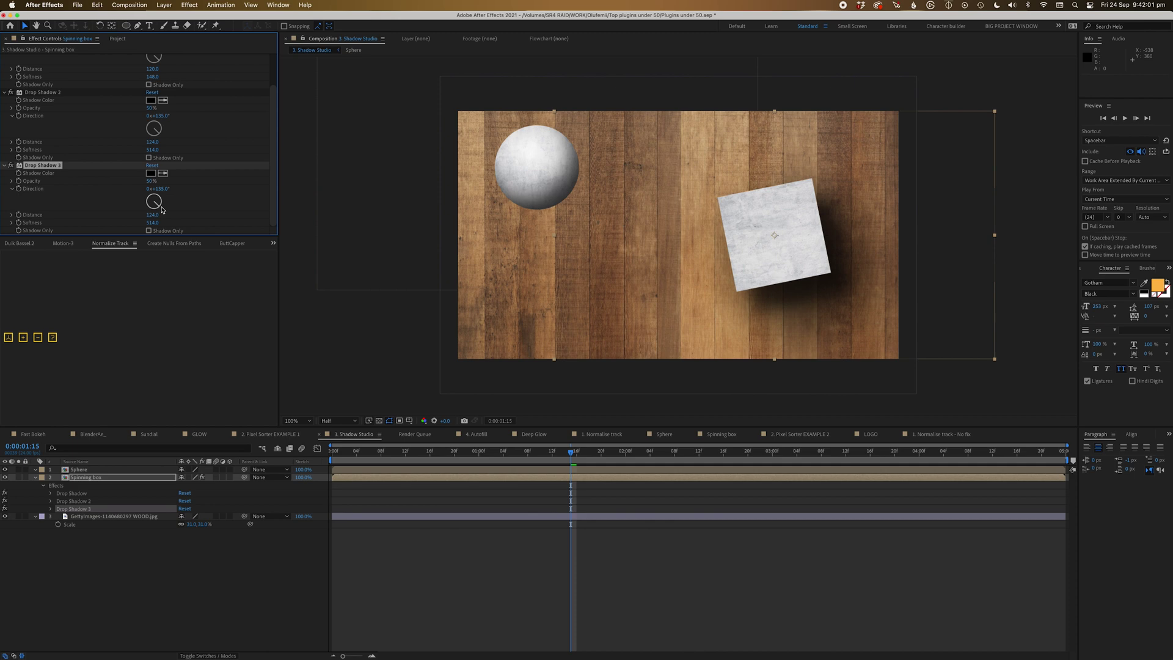
pyautogui.moveTo(209, 213); pyautogui.dragTo(254, 212)
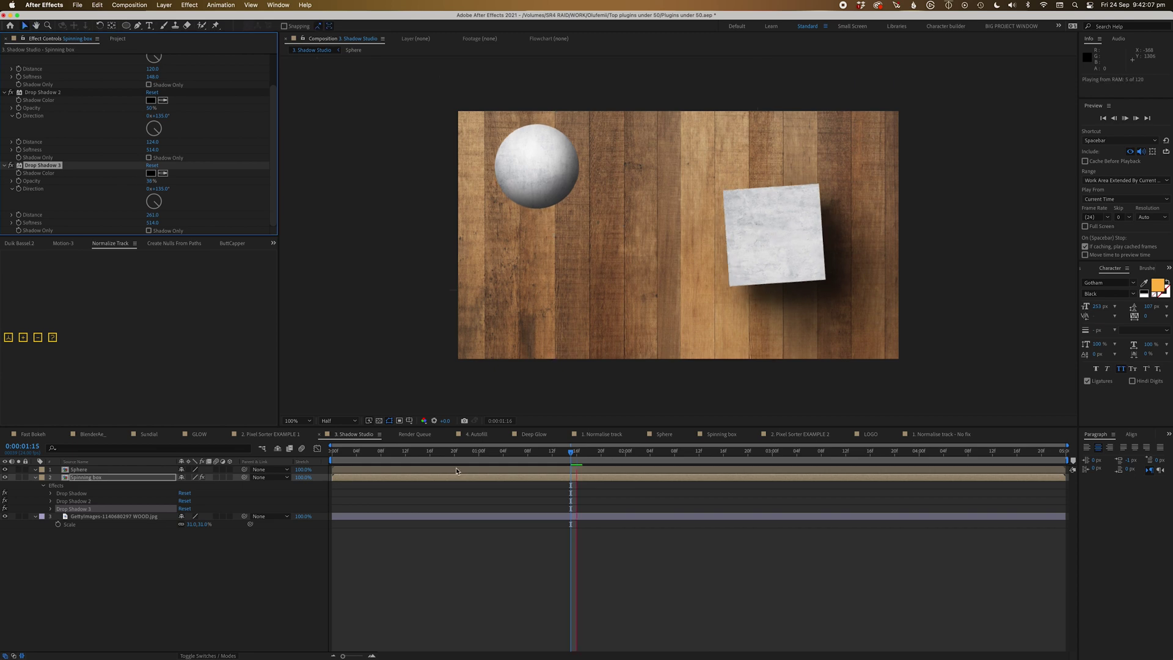
pyautogui.keyDown('shift'); pyautogui.click(76, 495); pyautogui.keyUp('shift')
# Step: Delete the three Drop Shadows and apply Shadow Studio 2 via an 'h' effect search
pyautogui.press('Delete')
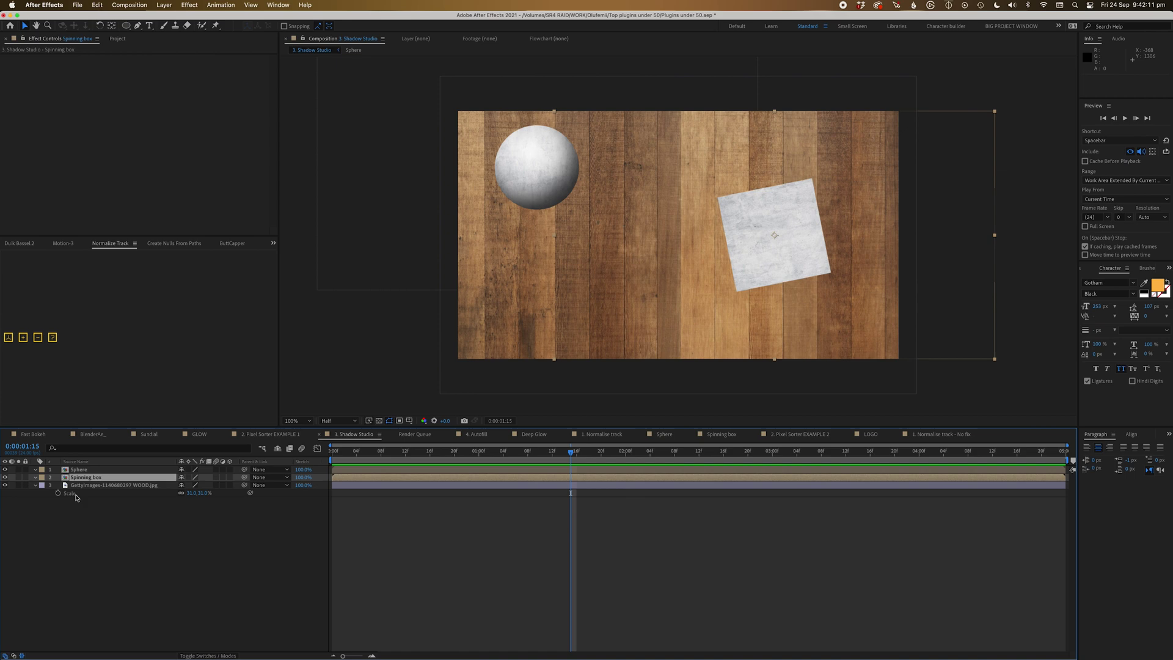
pyautogui.hotkey('ctrl', 'space')
pyautogui.write('h')
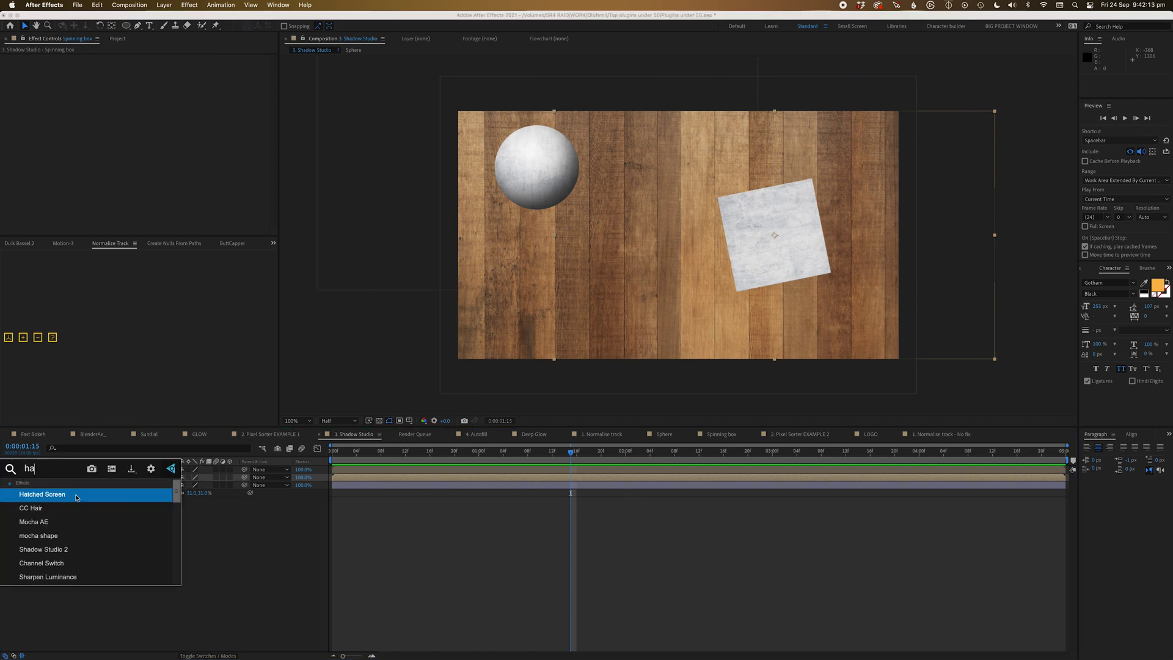
pyautogui.click(77, 496)
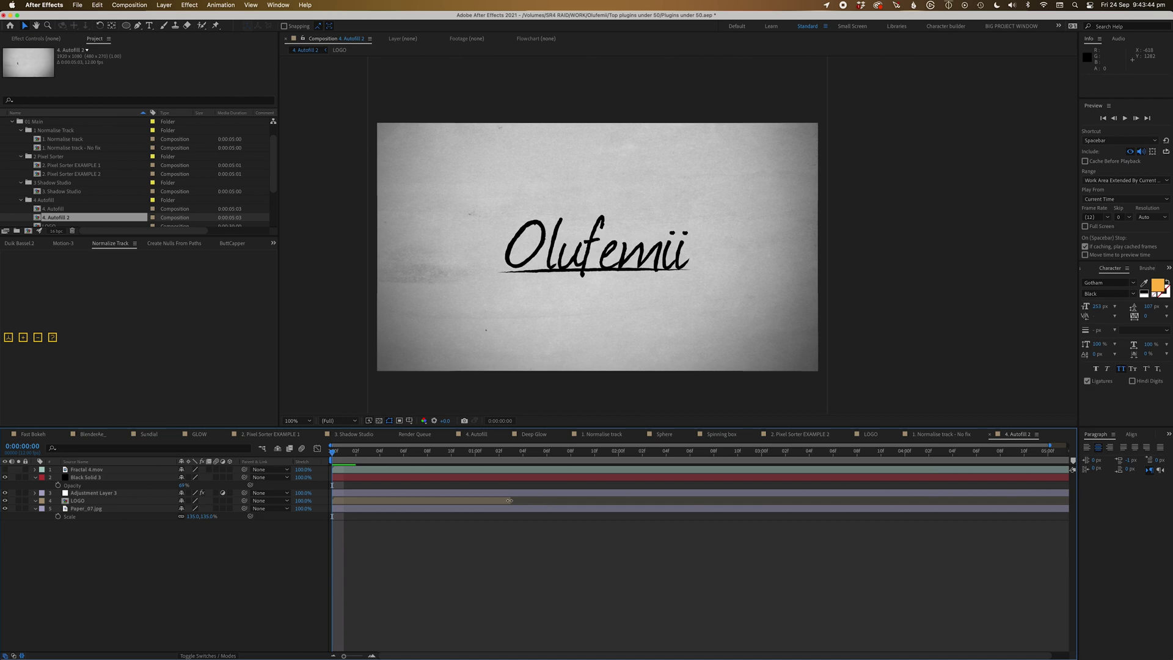
# Step: Select the LOGO layer in the 4. Autofill 2 timeline
pyautogui.click(509, 500)
pyautogui.click(603, 574)
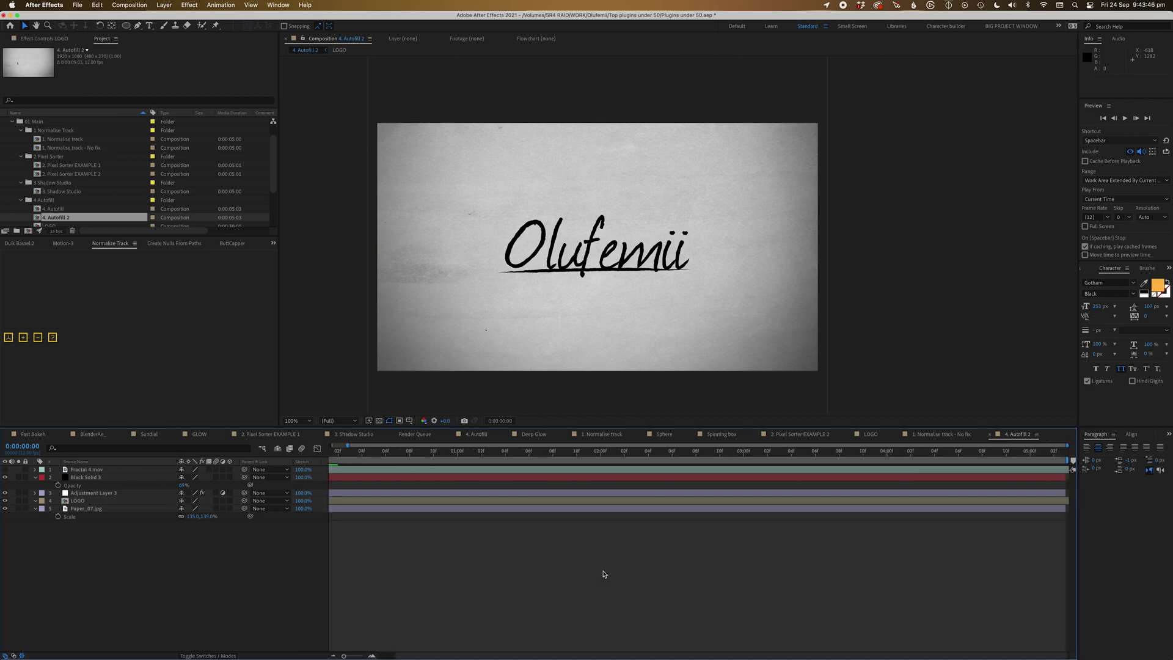
pyautogui.hscroll(-1, 602, 574)
pyautogui.click(401, 500)
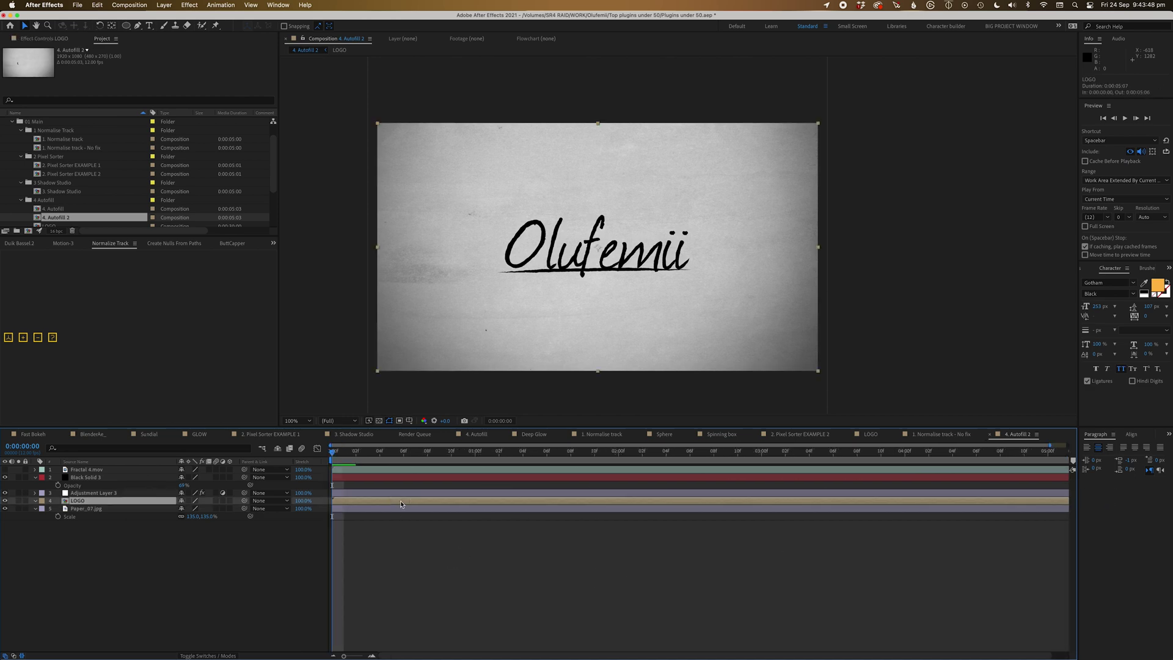
# Step: Apply AutoFill to the LOGO layer and place its first growth start point on the logo
pyautogui.hotkey('ctrl', 'space')
pyautogui.write('aut')
pyautogui.press('Return')
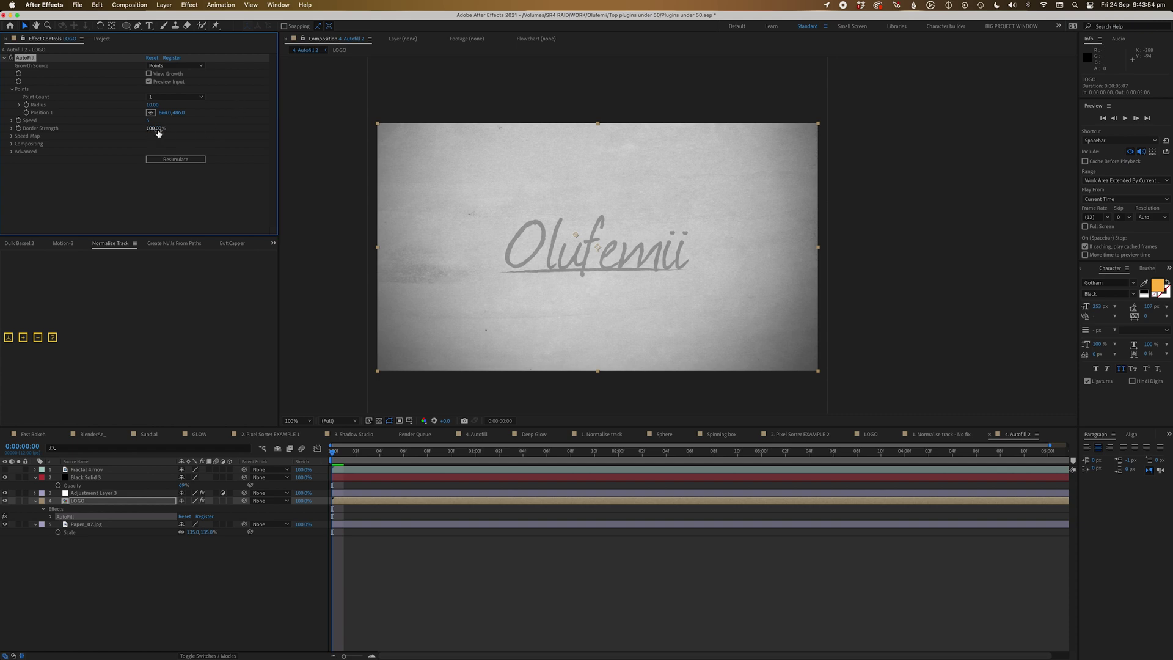
pyautogui.click(174, 99)
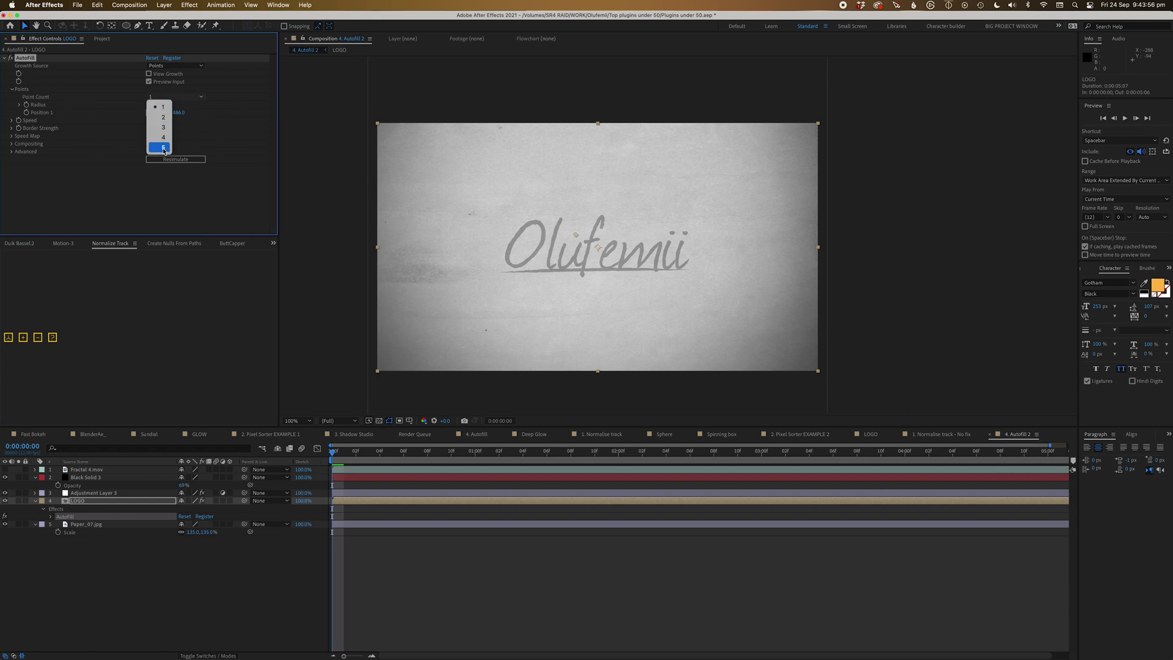
pyautogui.click(162, 106)
pyautogui.click(150, 112)
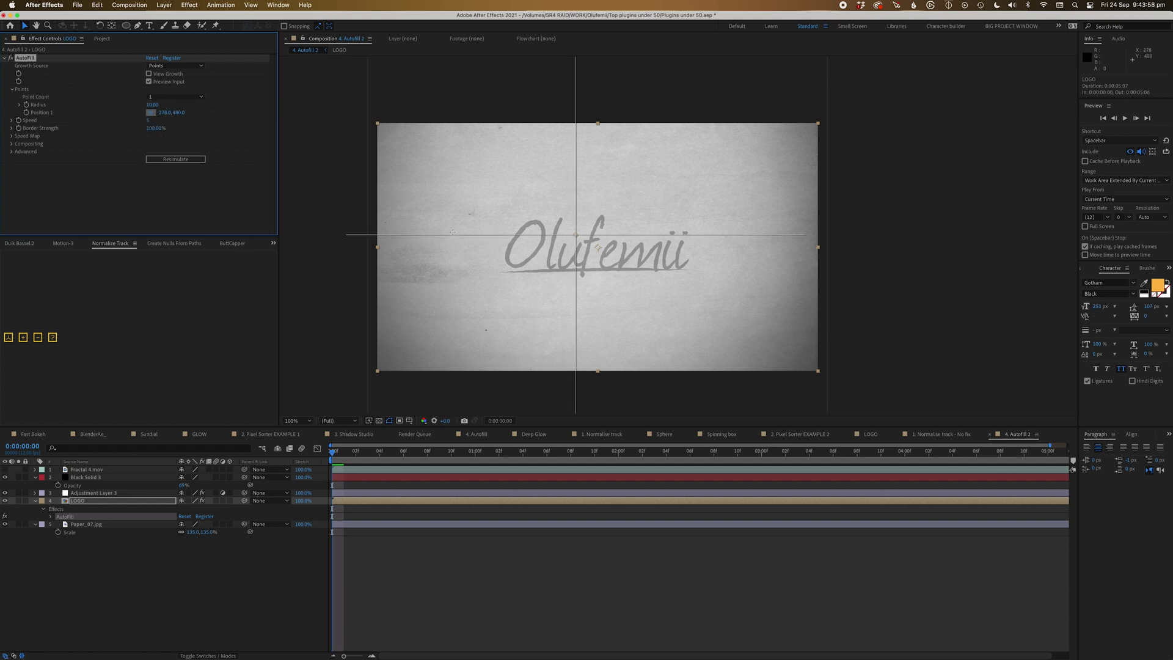
pyautogui.click(529, 224)
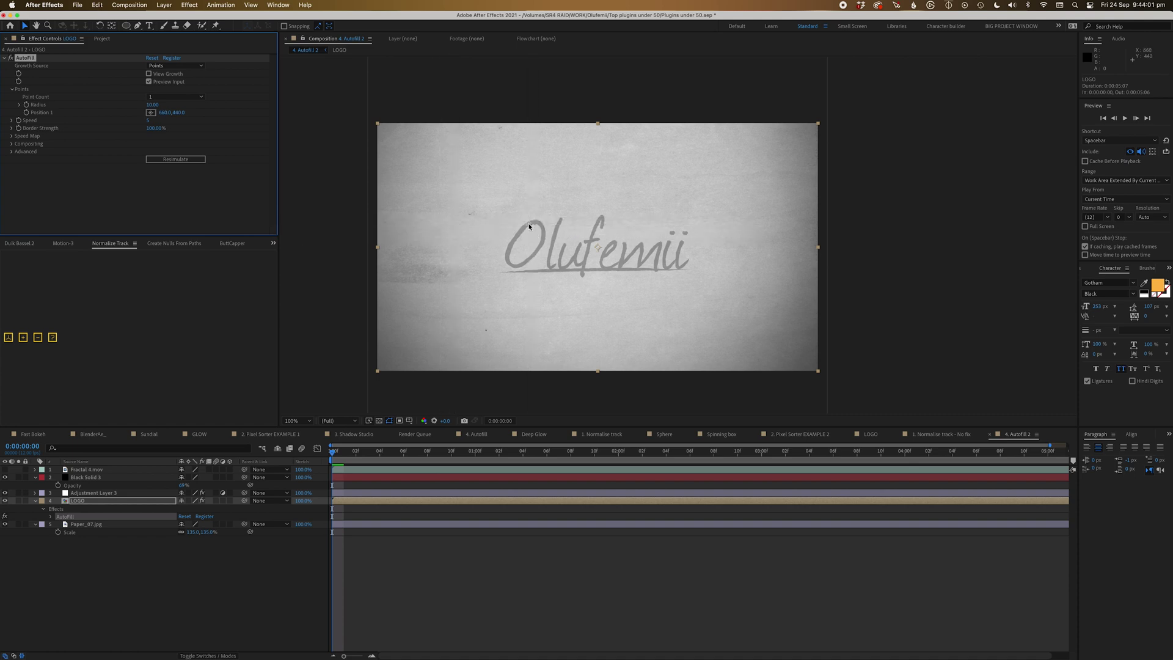
# Step: Raise Point Count to 3, placing start points 2 and 3 along the signature
pyautogui.click(166, 99)
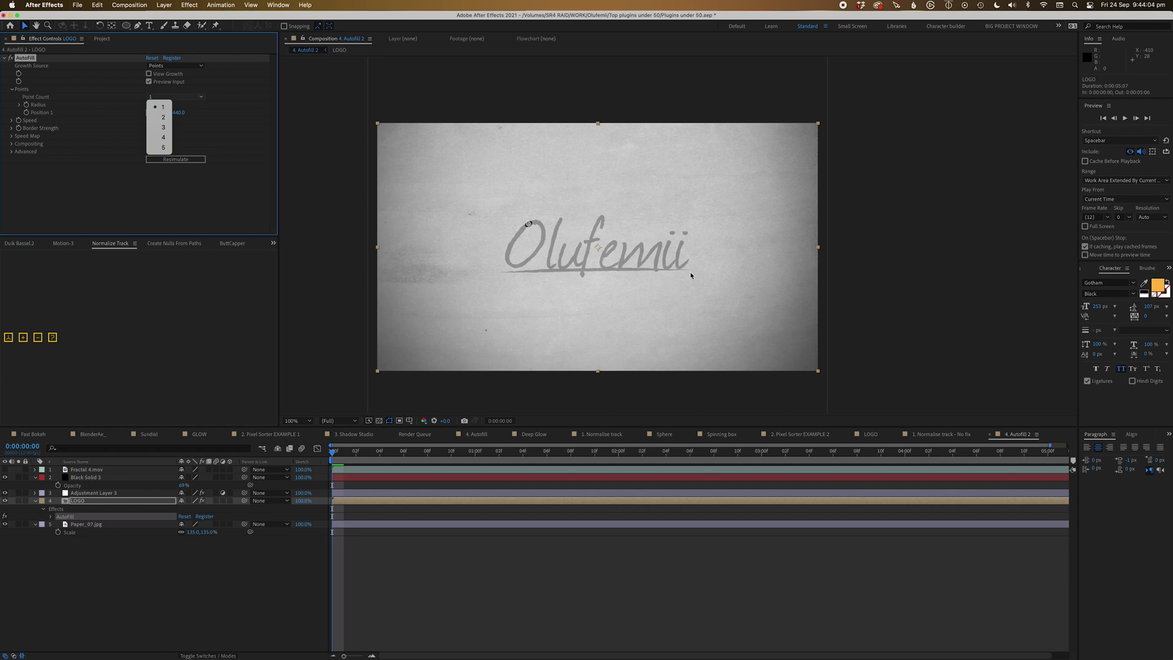
pyautogui.click(163, 117)
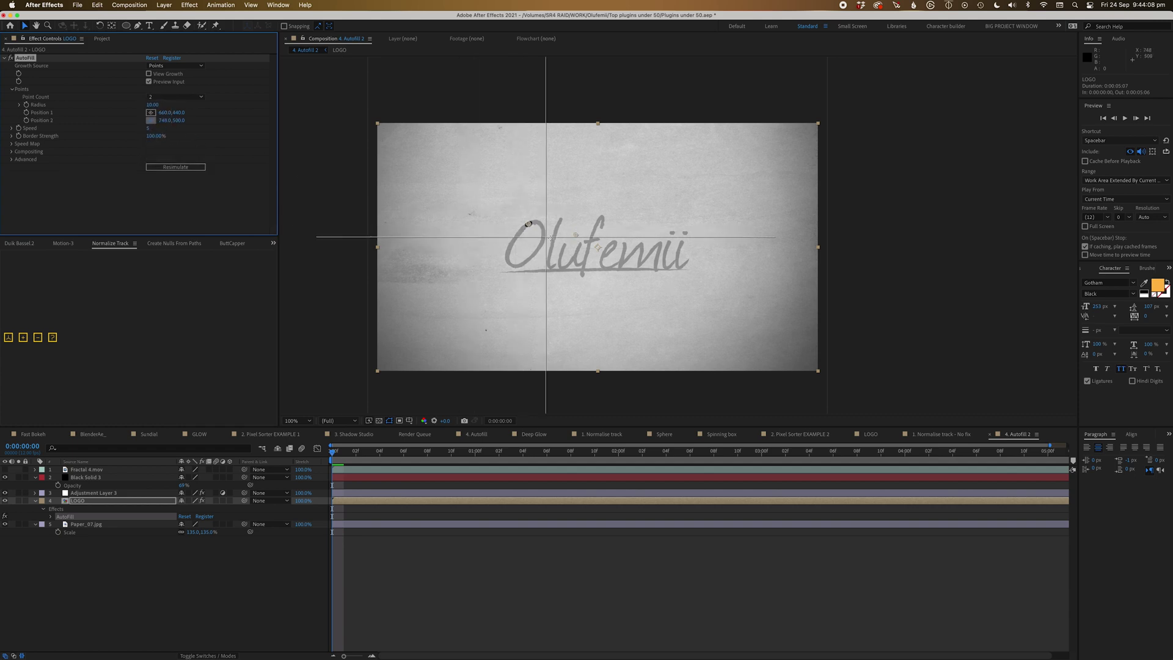
pyautogui.click(555, 236)
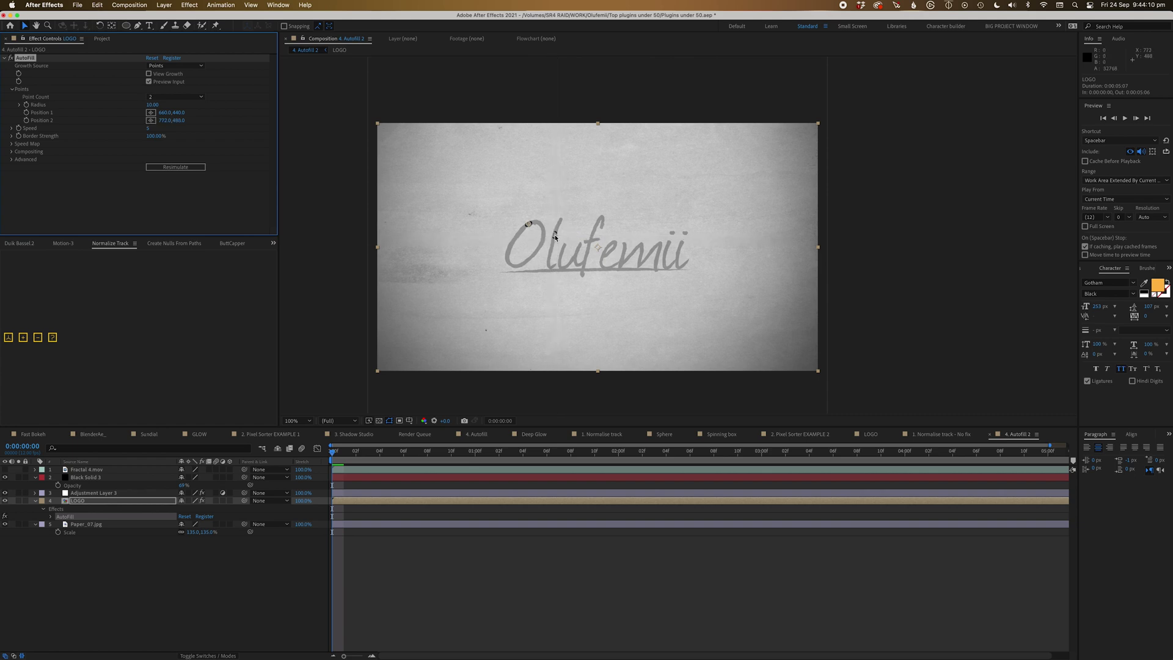
pyautogui.click(157, 99)
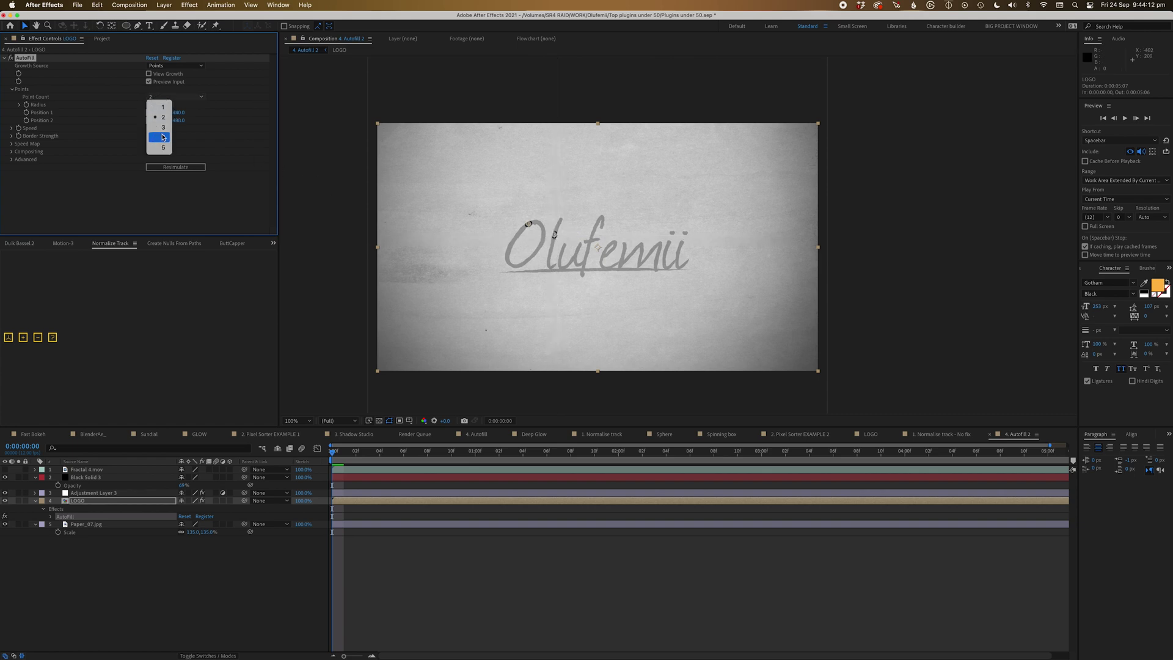
pyautogui.click(163, 127)
pyautogui.click(150, 128)
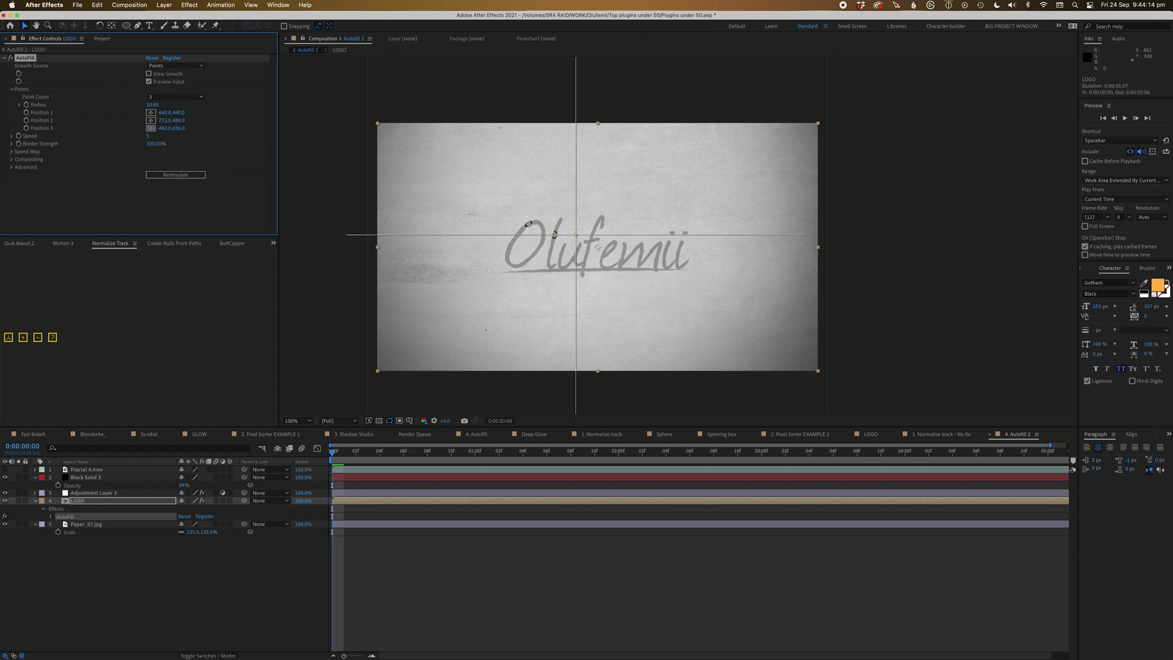
pyautogui.click(562, 247)
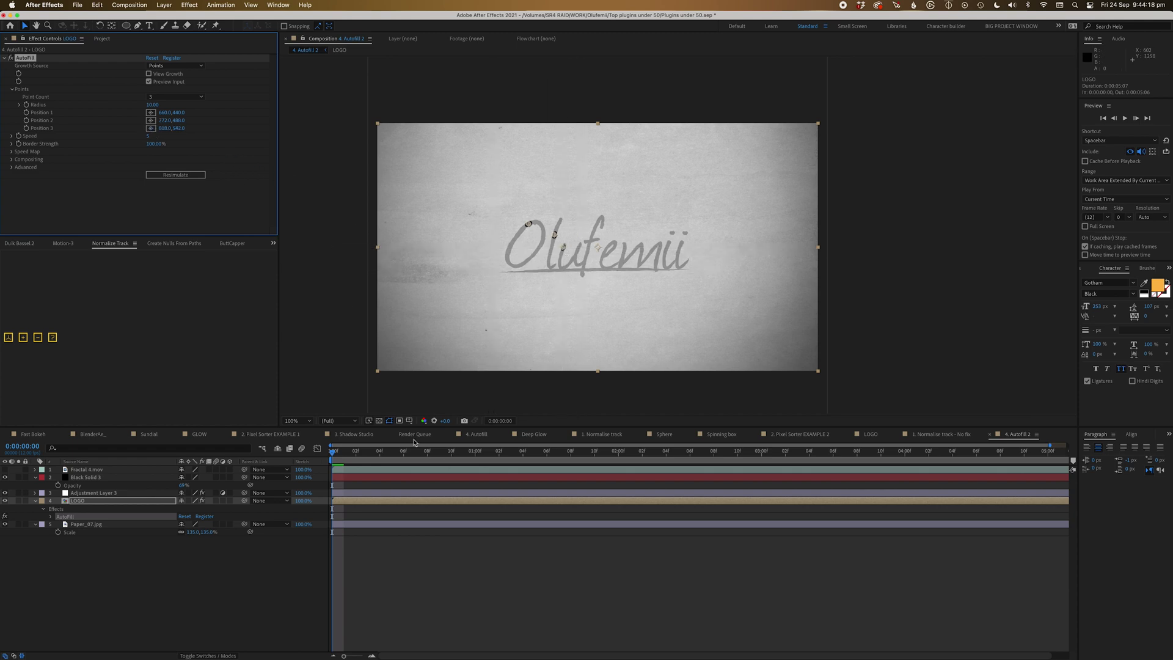
# Step: Add a fourth AutoFill start point further right along the signature and check later frames
pyautogui.moveTo(333, 458); pyautogui.dragTo(585, 462)
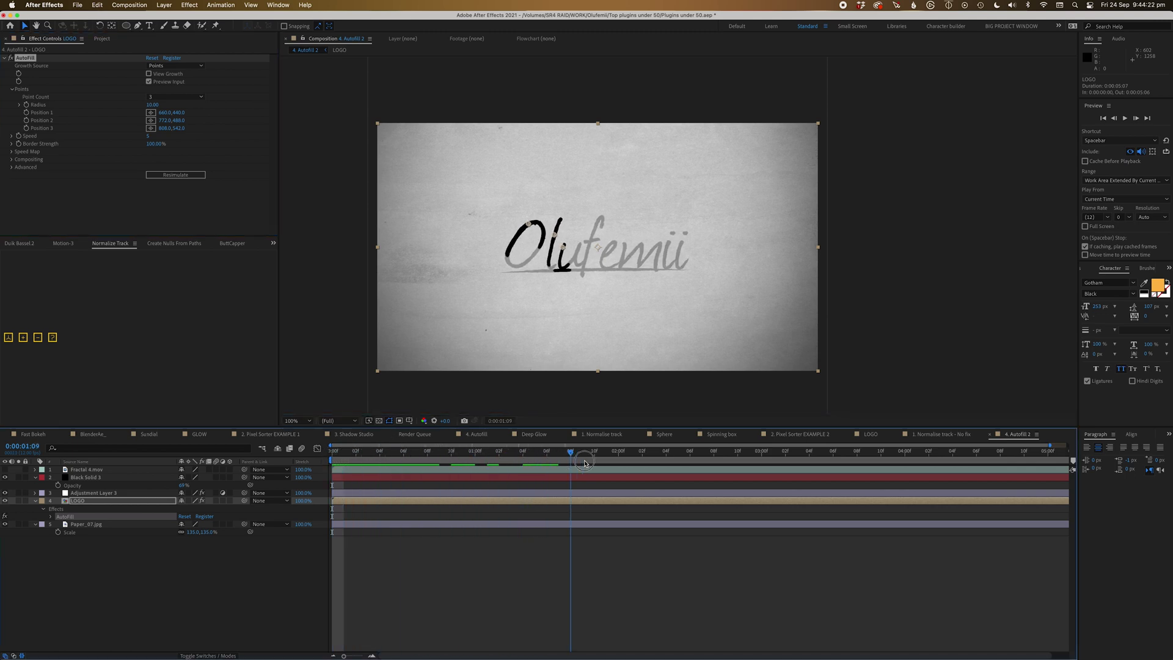
pyautogui.moveTo(727, 463); pyautogui.dragTo(869, 472)
pyautogui.moveTo(940, 472); pyautogui.dragTo(940, 471)
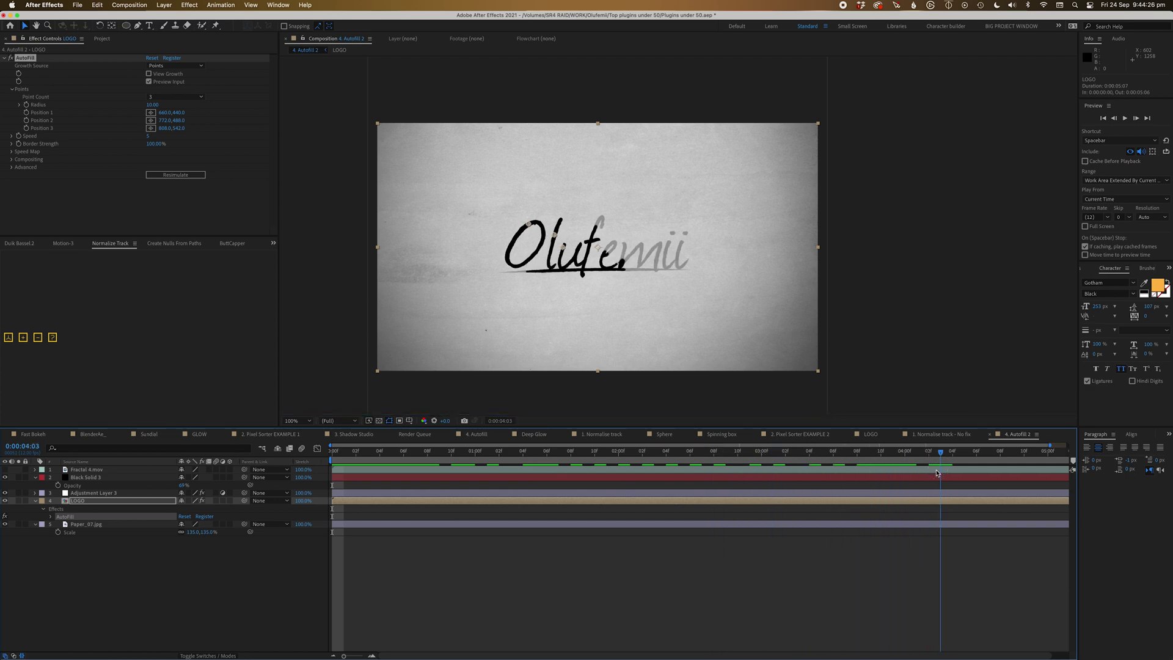
pyautogui.click(159, 99)
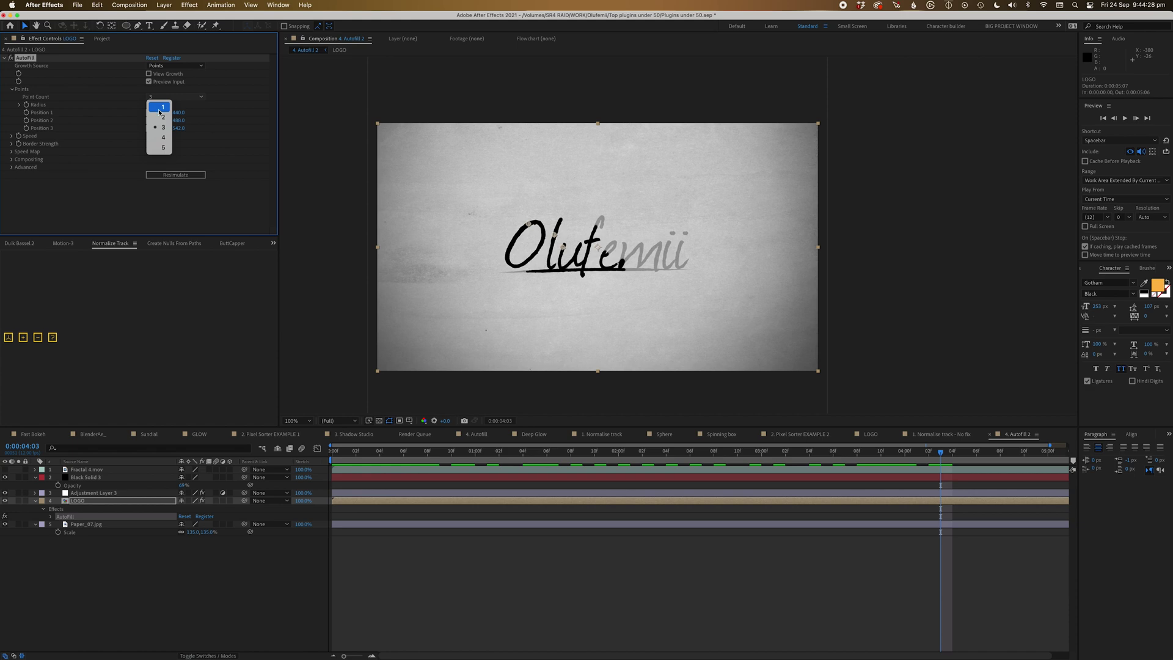
pyautogui.click(160, 136)
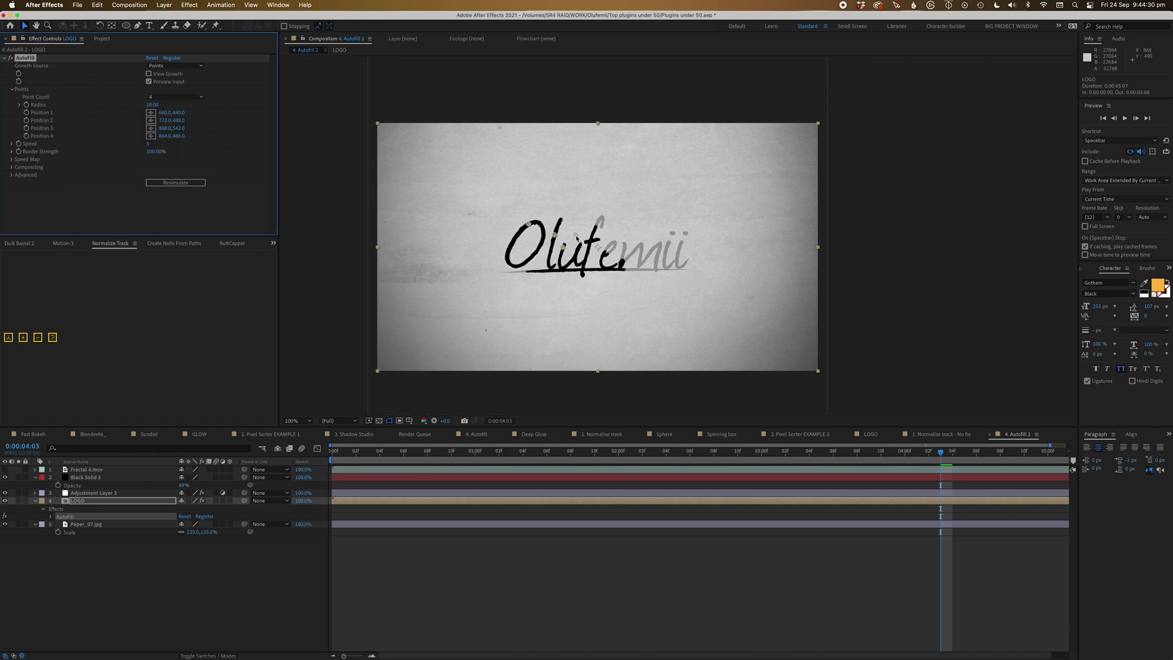
pyautogui.moveTo(576, 237); pyautogui.dragTo(635, 242)
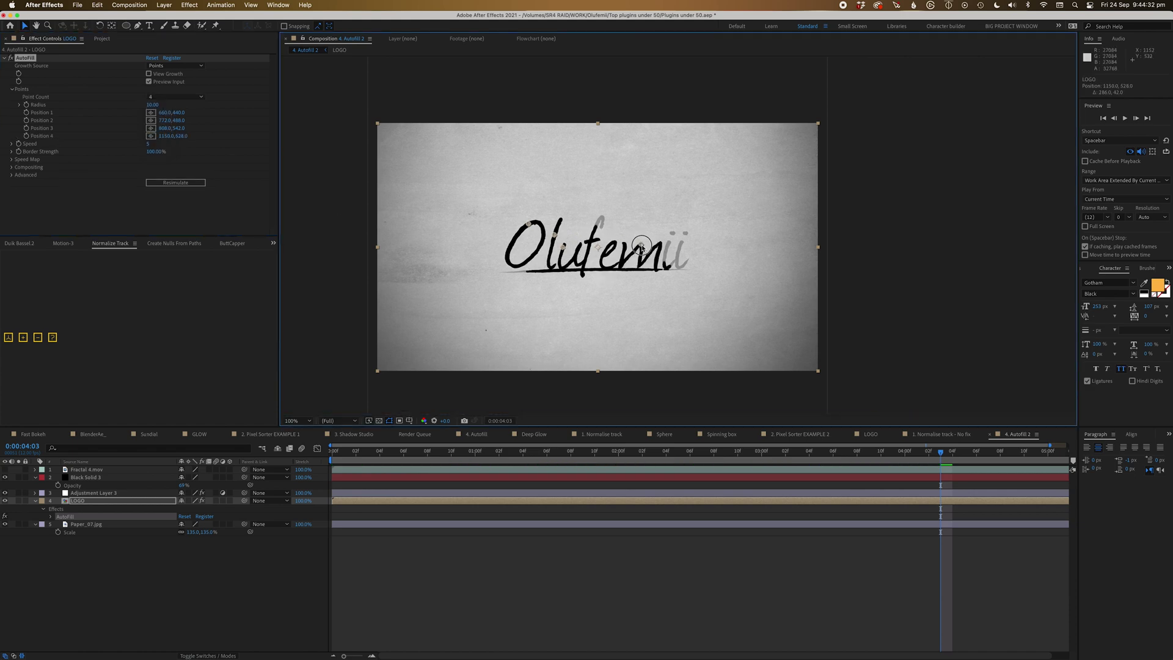
pyautogui.moveTo(376, 461); pyautogui.dragTo(893, 473)
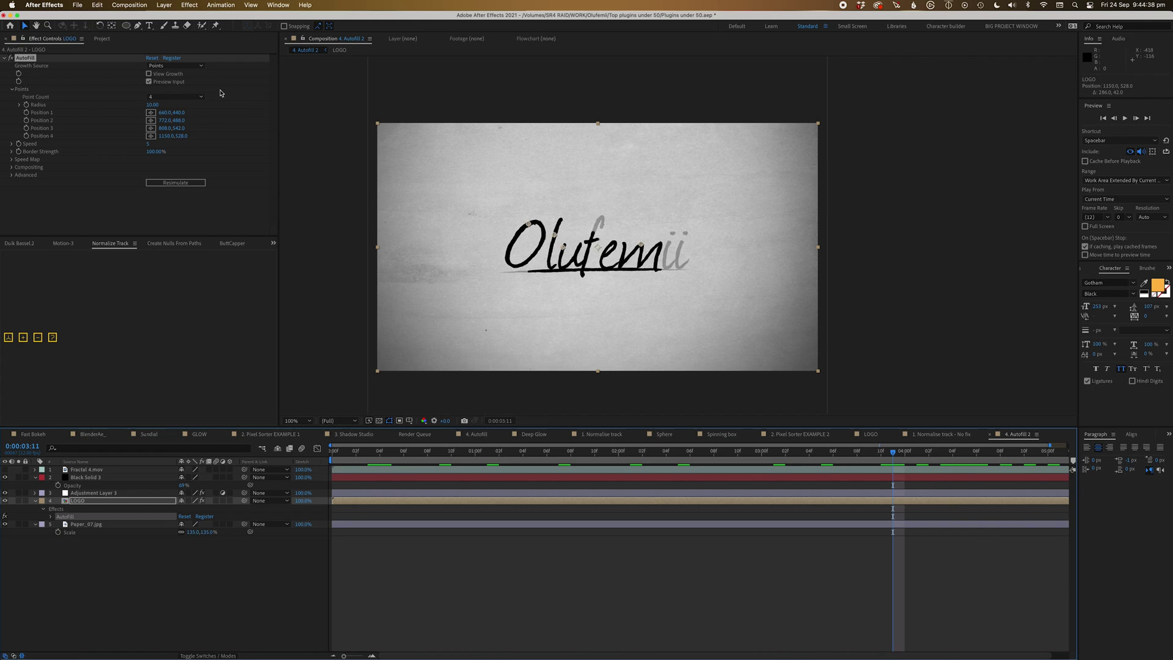
# Step: Set Point Count to 5, nudge the points into place, and hide the preview input
pyautogui.click(170, 98)
pyautogui.click(160, 108)
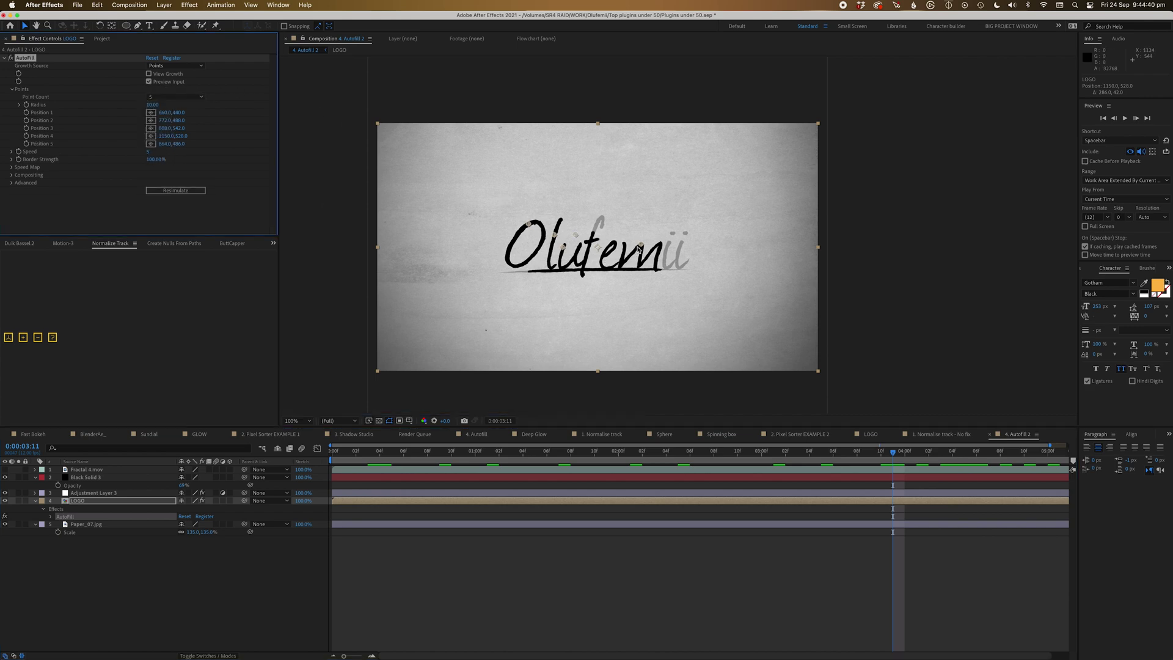
pyautogui.moveTo(642, 247); pyautogui.dragTo(641, 246)
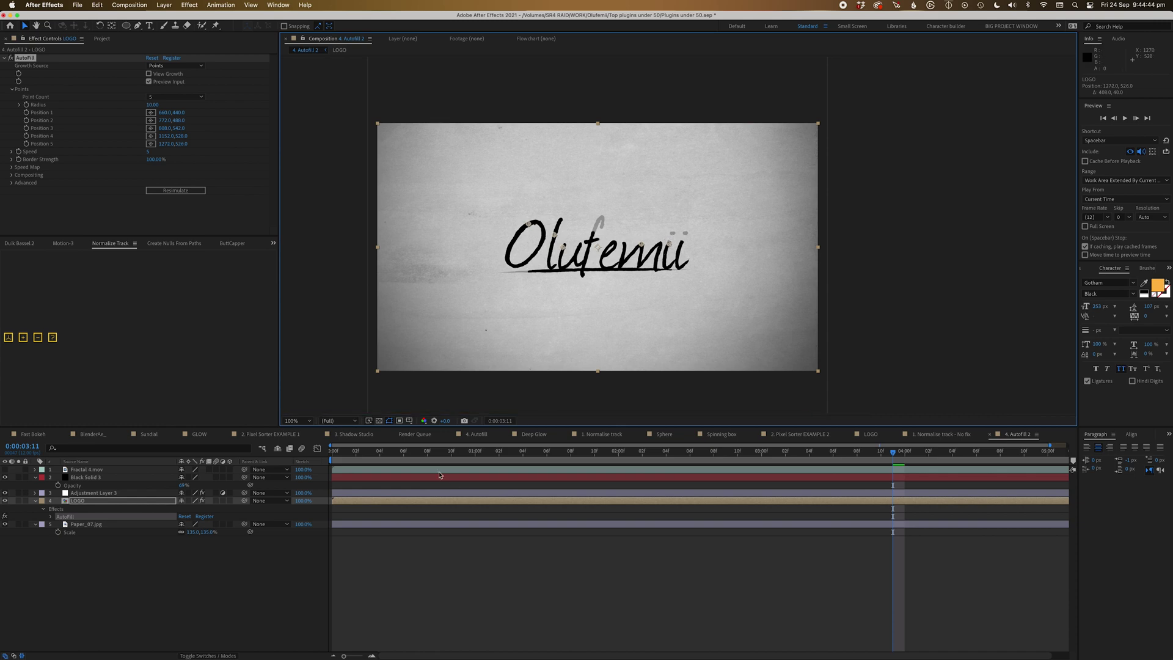
pyautogui.press('space')
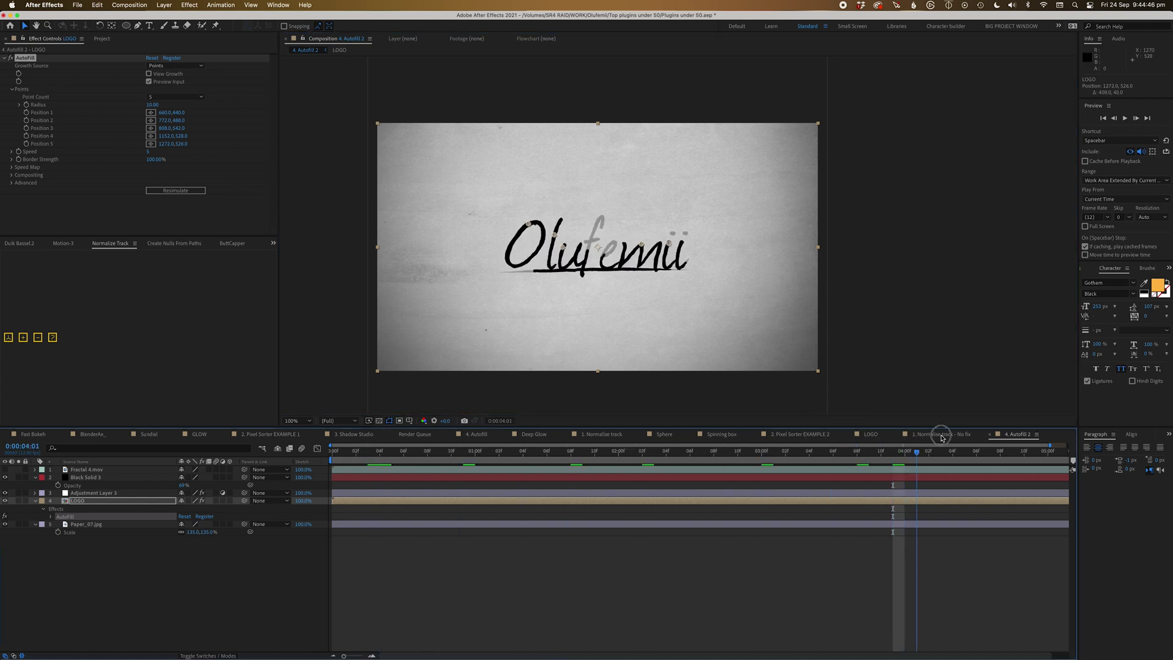
pyautogui.click(149, 82)
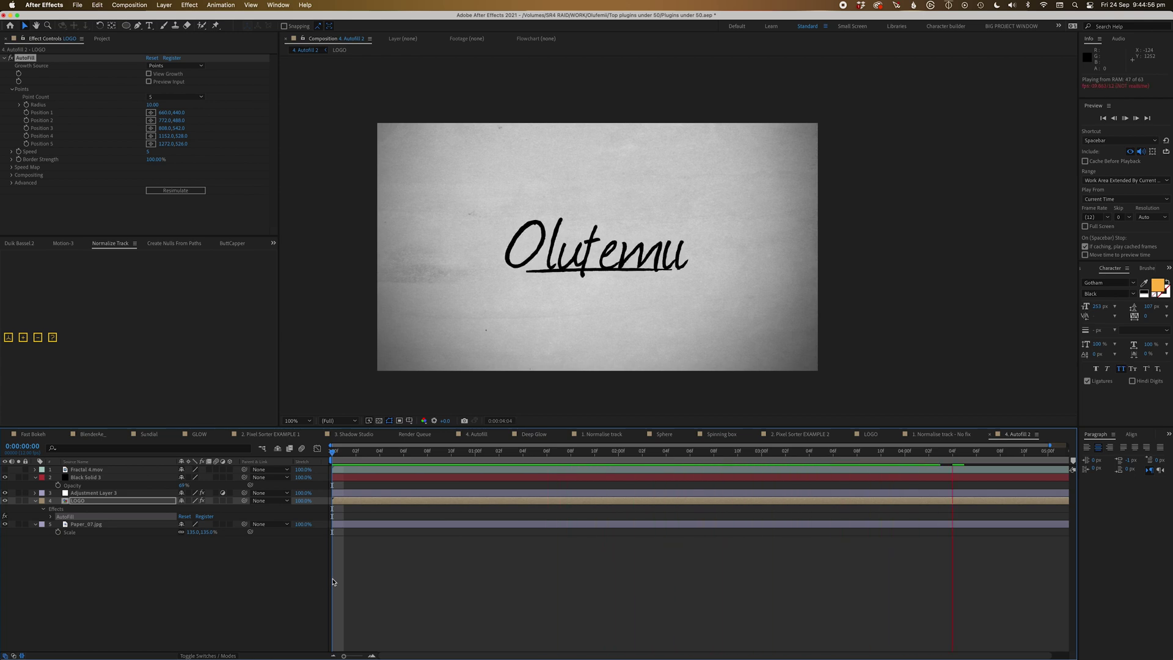
pyautogui.press('space')
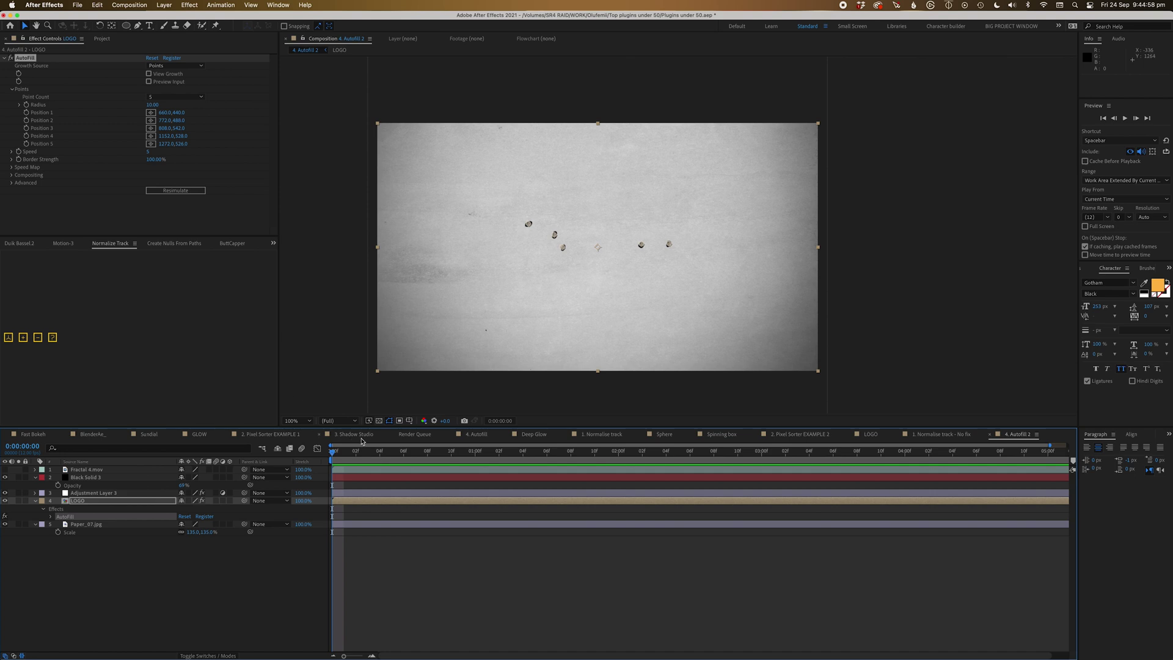
pyautogui.press('space')
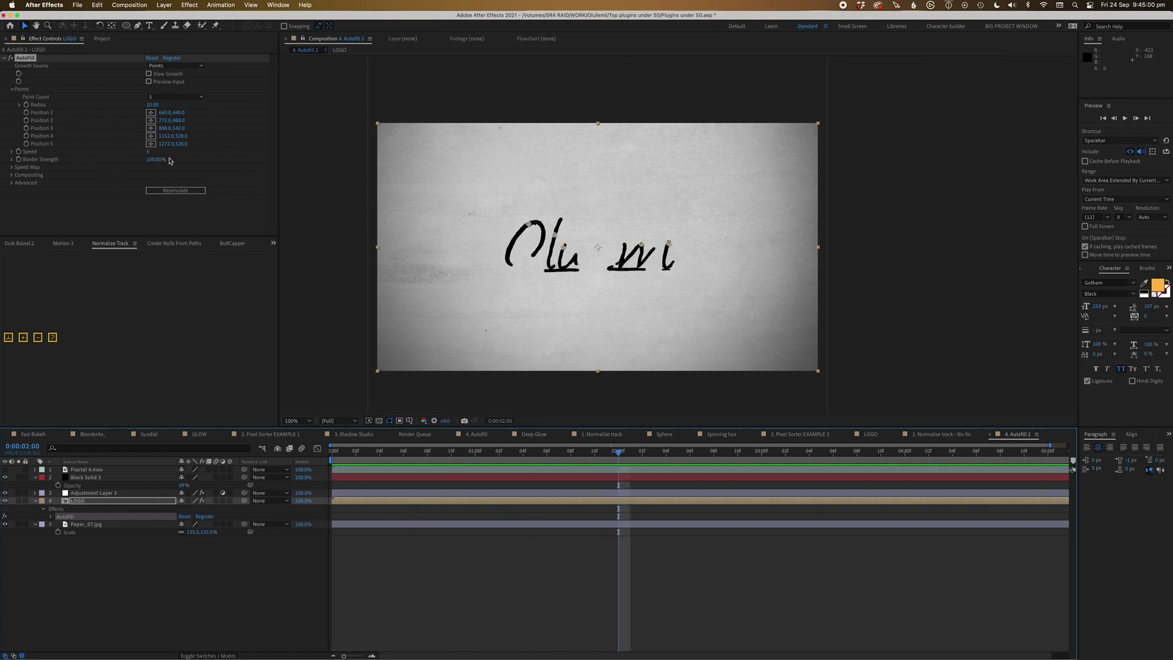
# Step: Set AutoFill Speed to 10 and preview the faster write-on from the start
pyautogui.click(148, 154)
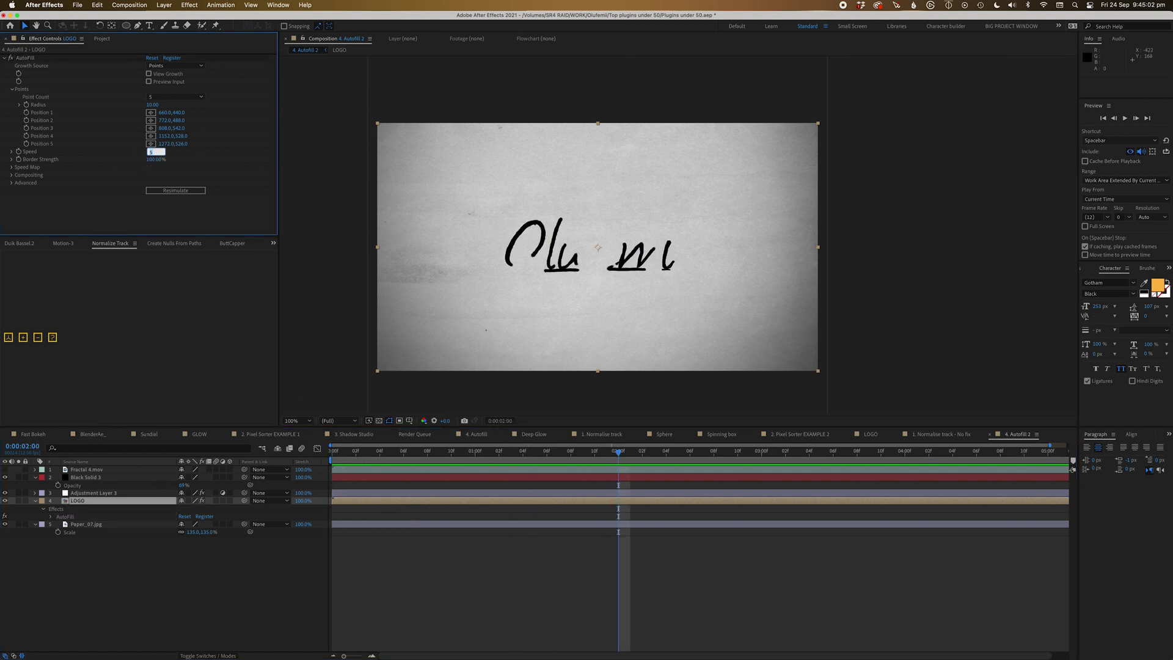
pyautogui.write('10')
pyautogui.press('Return')
pyautogui.click(336, 464)
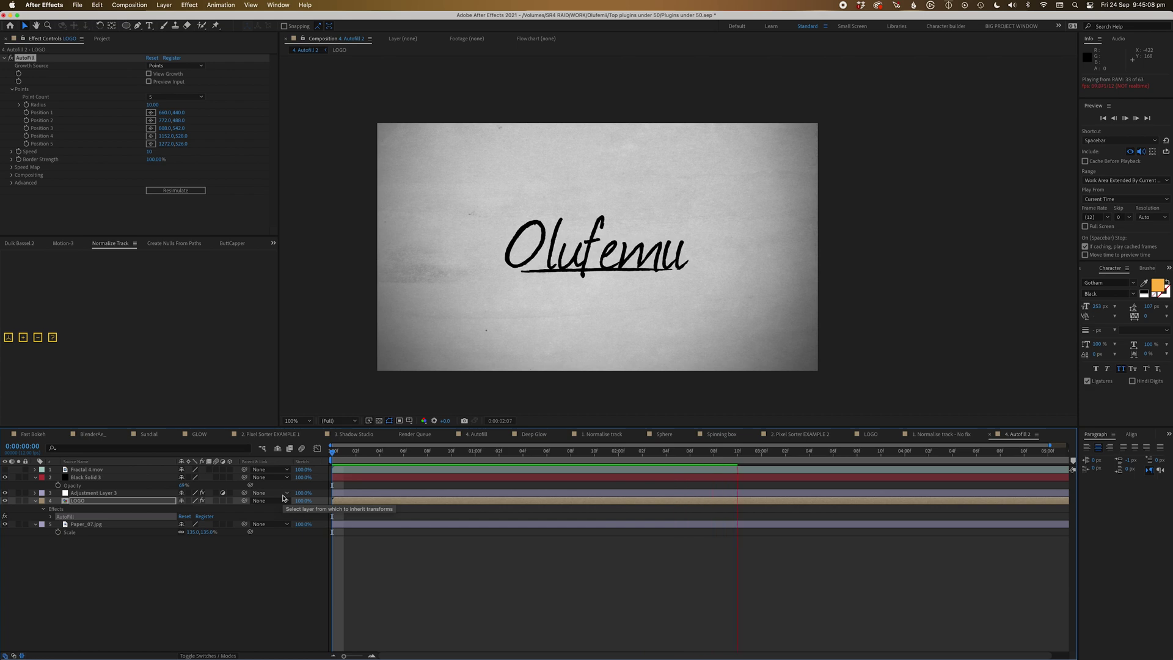
pyautogui.press('space')
pyautogui.press('space')
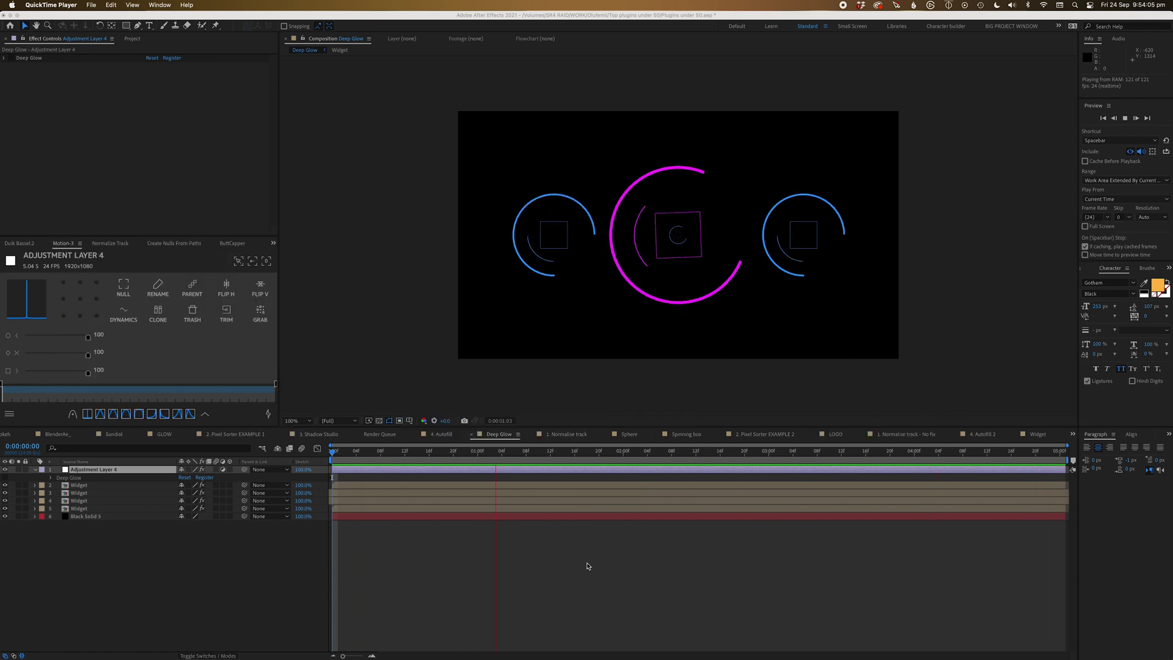
# Step: Delete the Deep Glow effect from Adjustment Layer 4, then reselect that layer
pyautogui.click(419, 577)
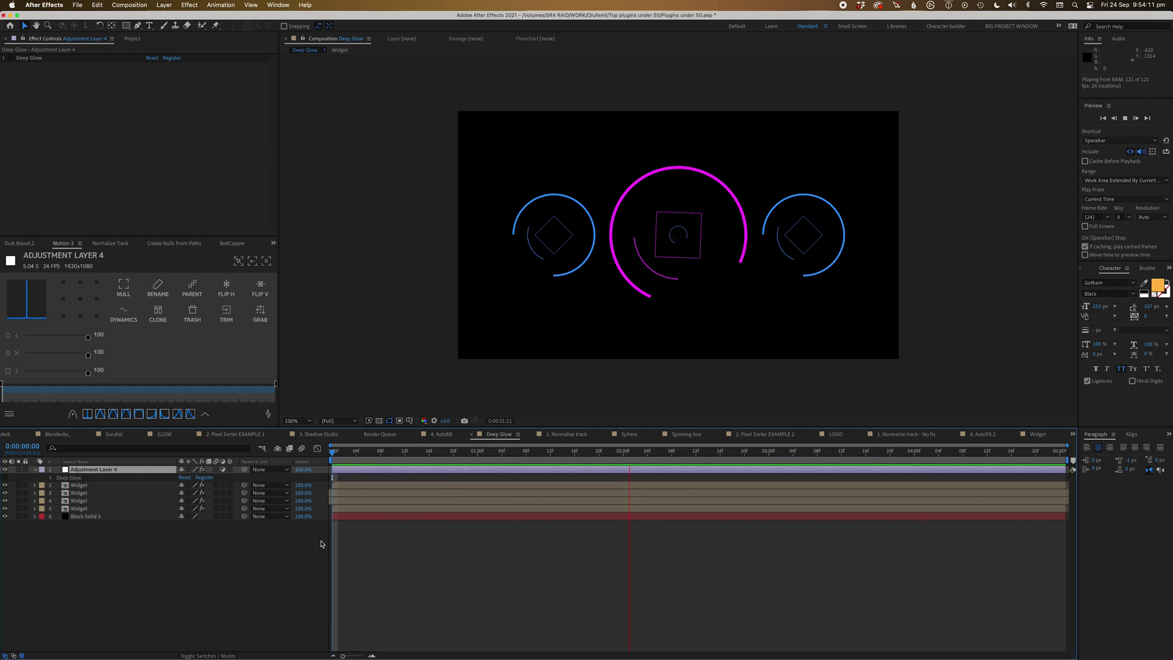
pyautogui.click(106, 555)
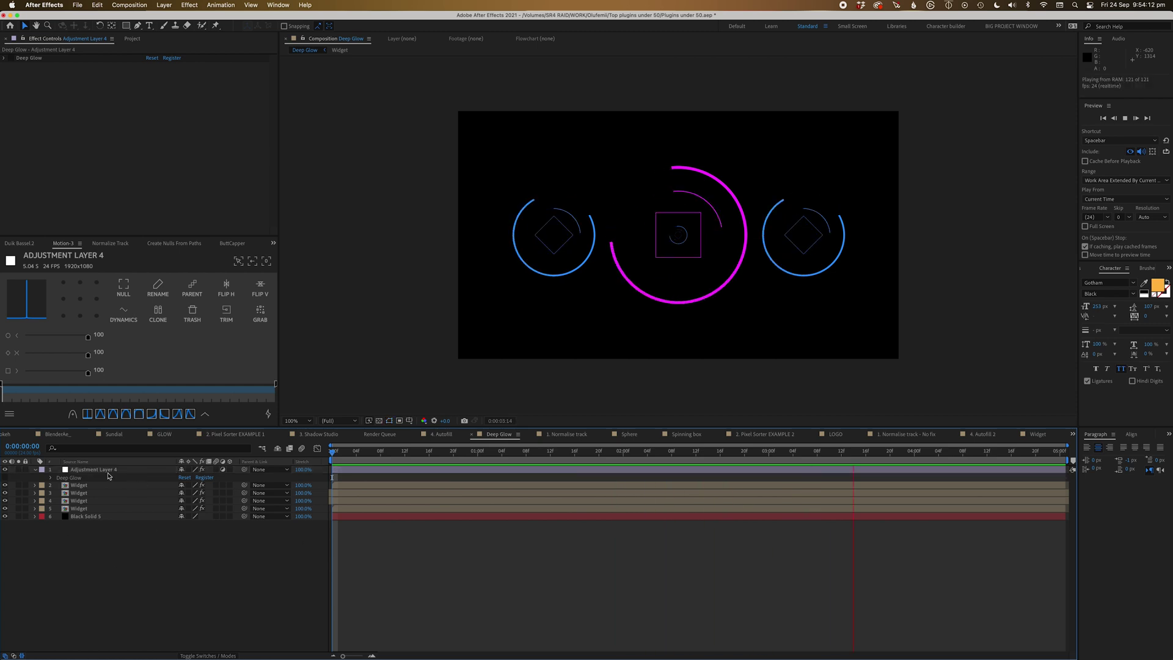
pyautogui.click(71, 478)
pyautogui.press('Delete')
pyautogui.click(226, 544)
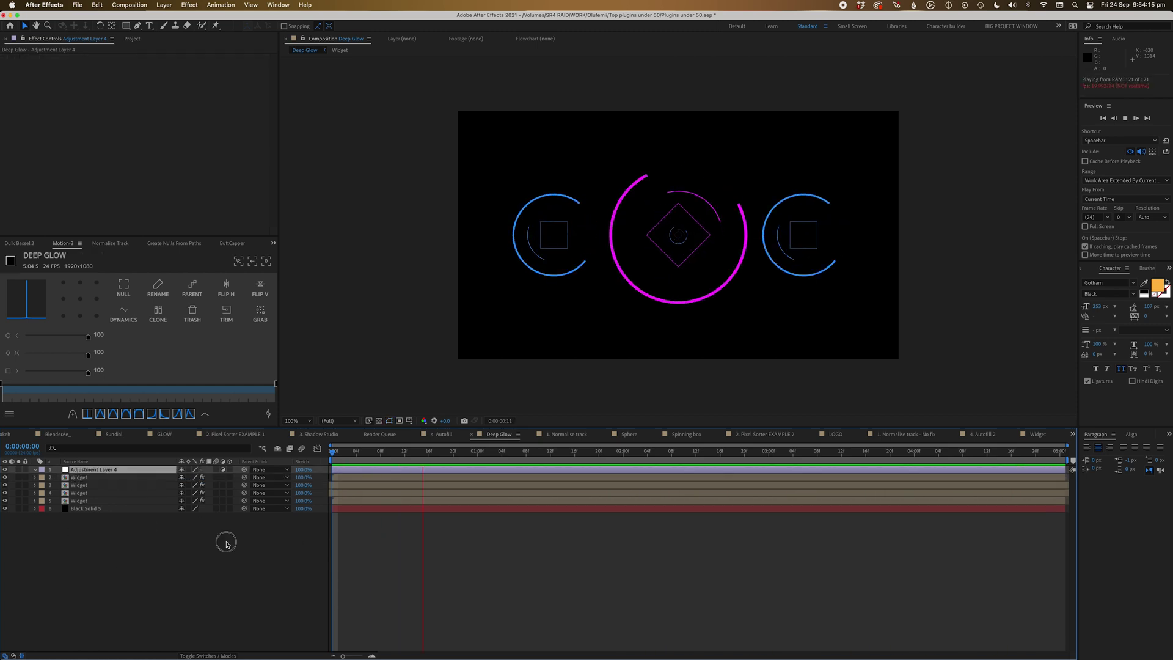
pyautogui.click(119, 471)
# Step: Apply Deep Glow to Adjustment Layer 4 via a 'deep' search and play back the rings
pyautogui.hotkey('ctrl', 'space')
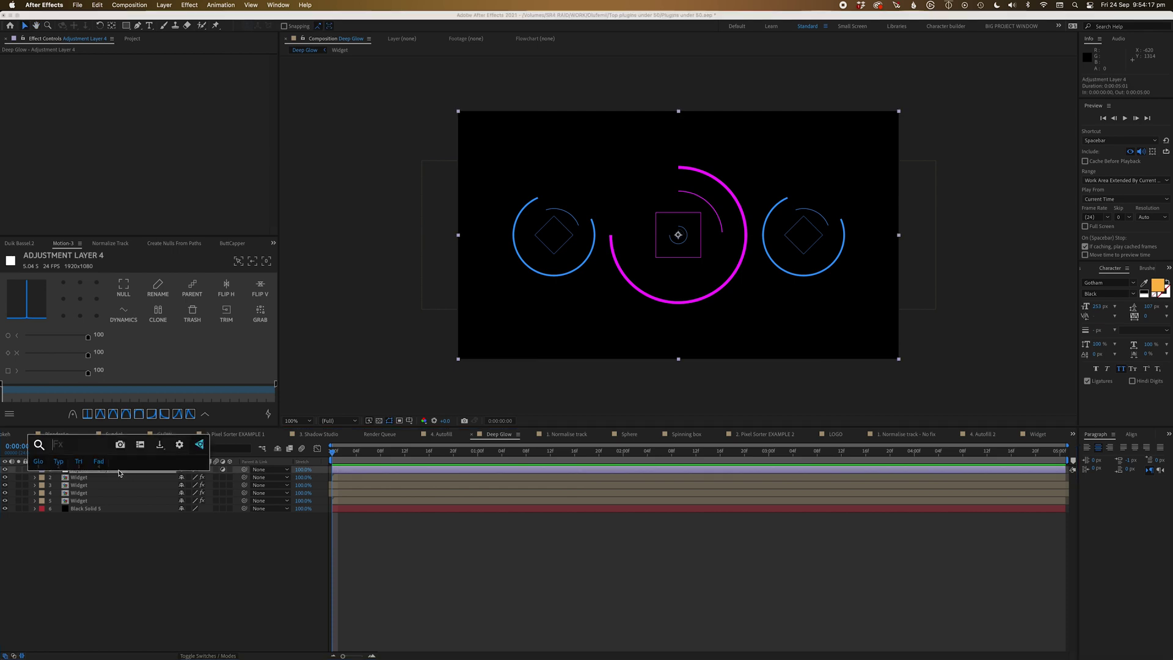
pyautogui.write('deep')
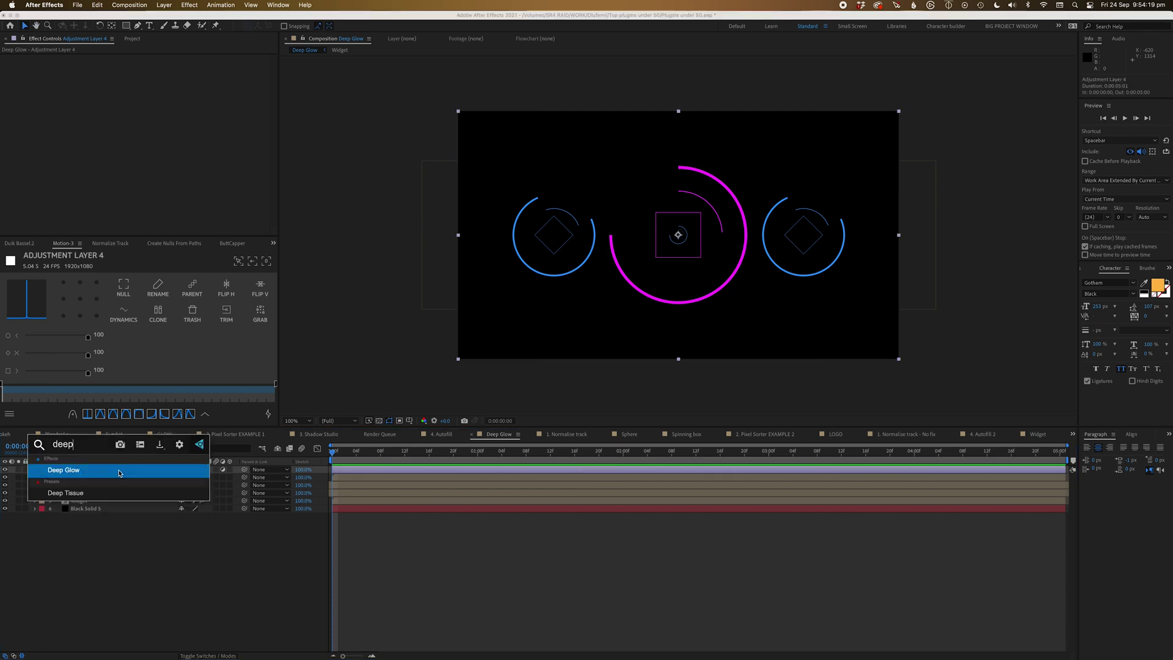
pyautogui.click(119, 470)
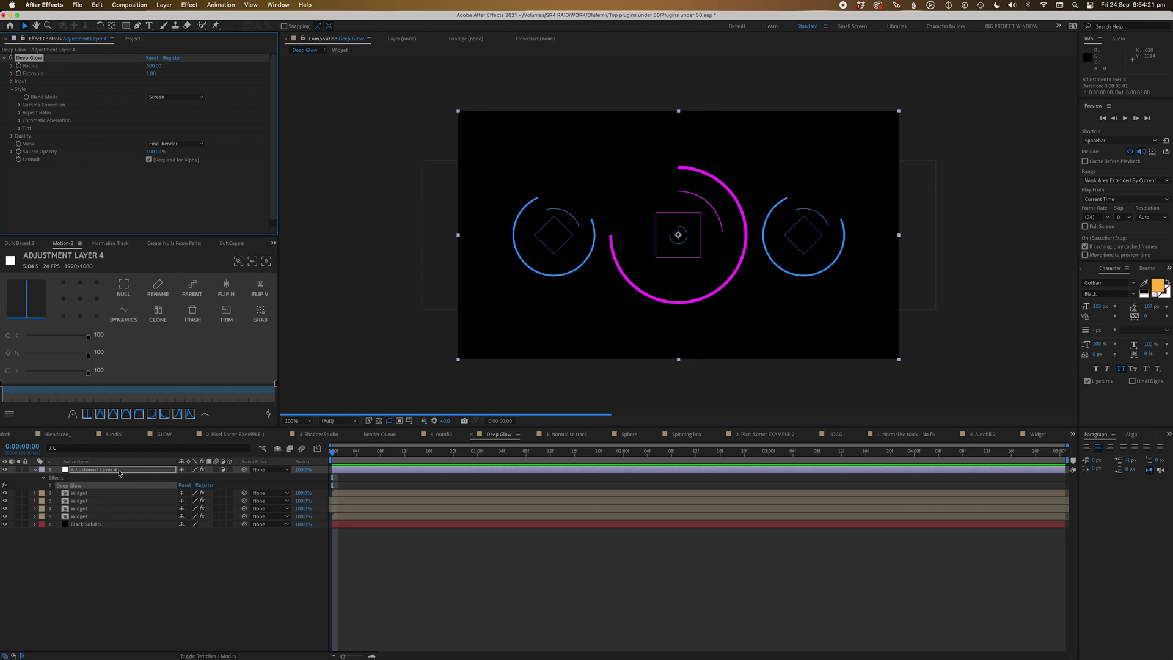
pyautogui.click(349, 458)
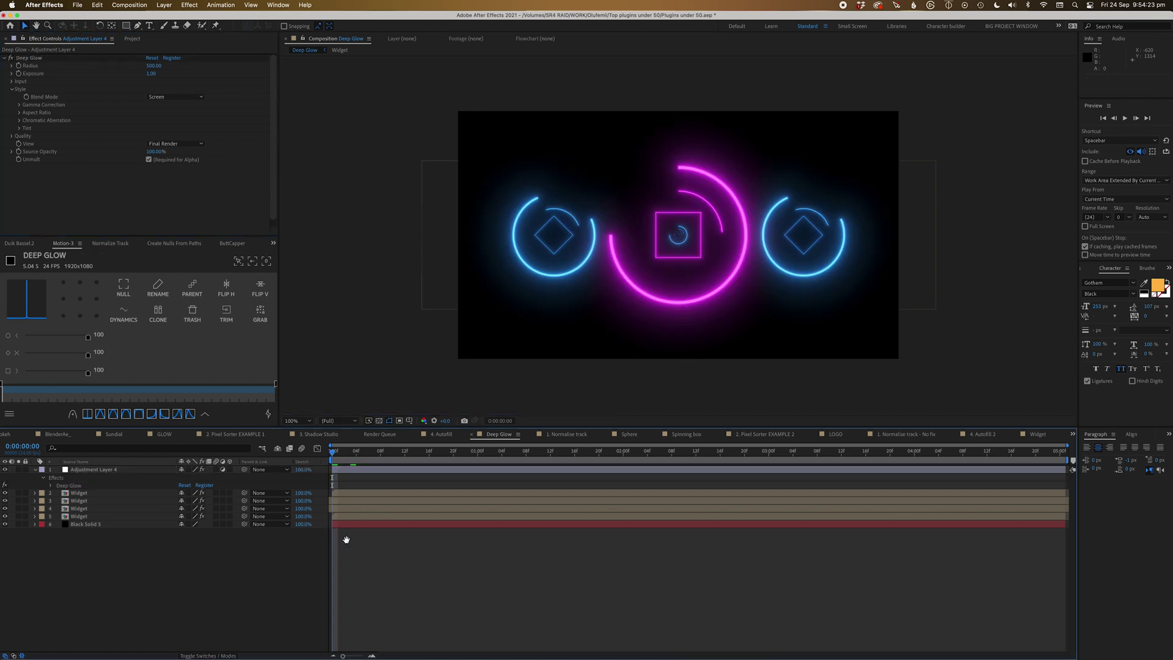
pyautogui.press('space')
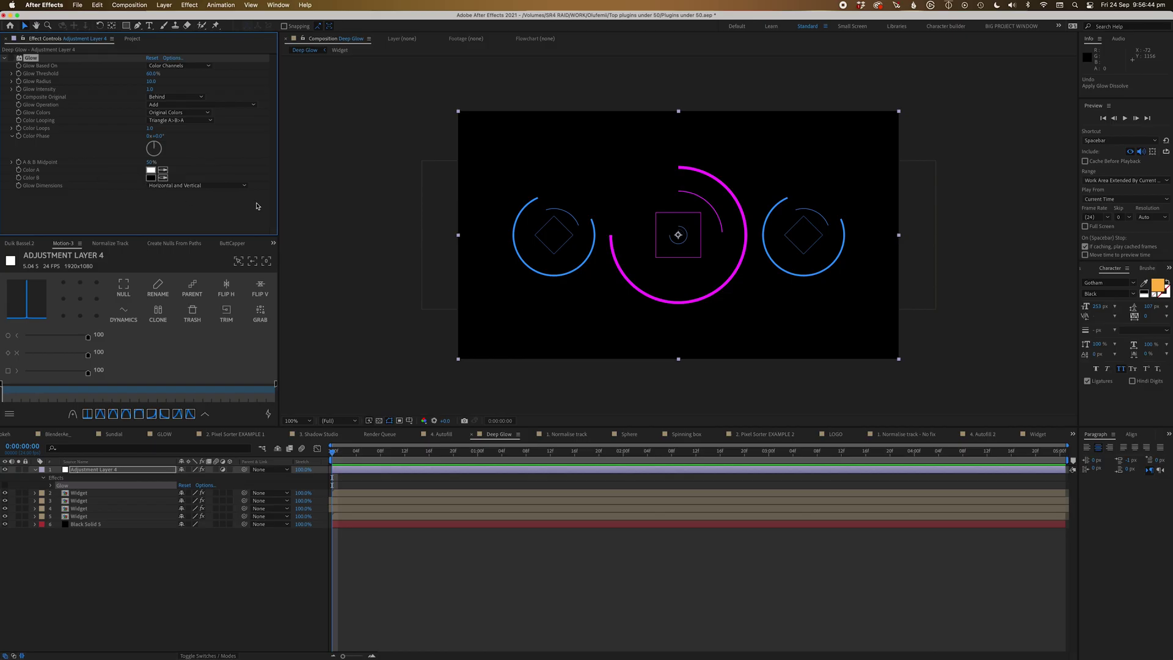
# Step: Enable Glow and set Threshold to 77.6% and Radius to 245.0 for a soft haze
pyautogui.click(12, 58)
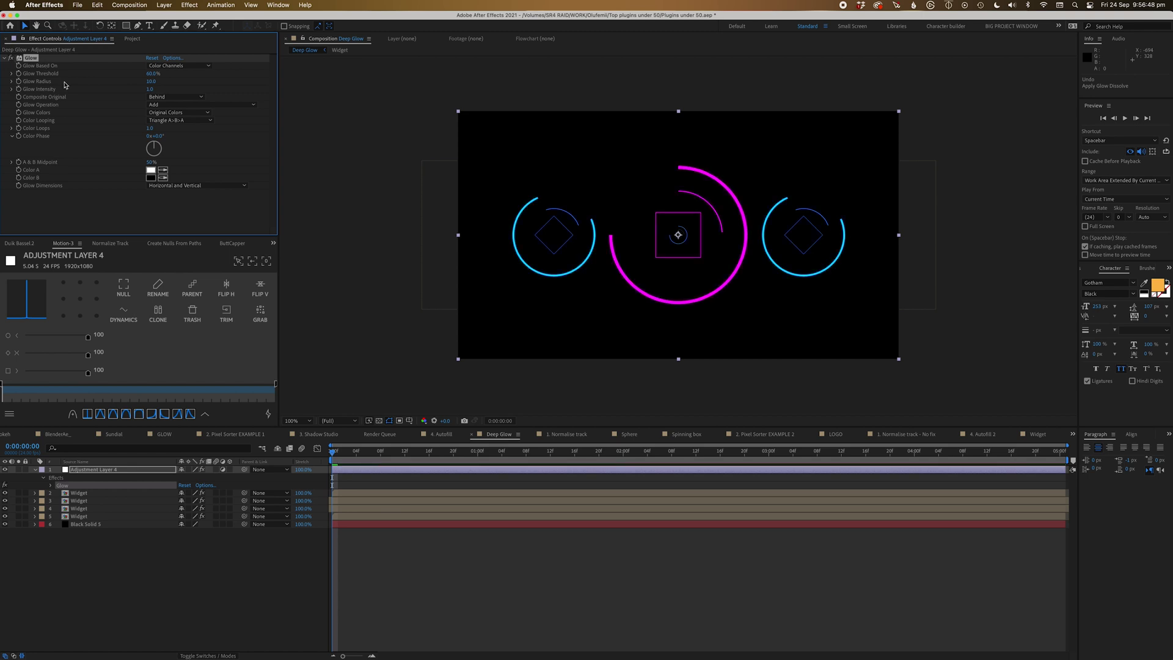
pyautogui.moveTo(157, 73); pyautogui.dragTo(200, 83)
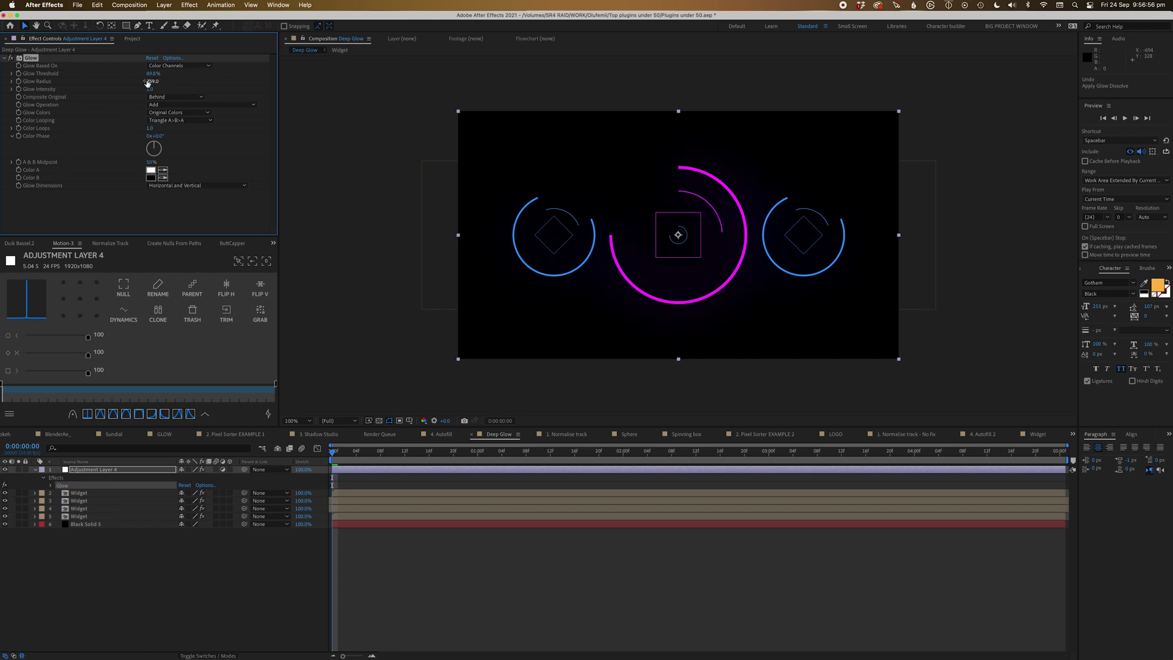
pyautogui.moveTo(161, 78)
pyautogui.mouseDown()
pyautogui.moveTo(195, 78)
pyautogui.moveTo(147, 86)
pyautogui.moveTo(189, 75)
pyautogui.moveTo(177, 73)
pyautogui.mouseUp()
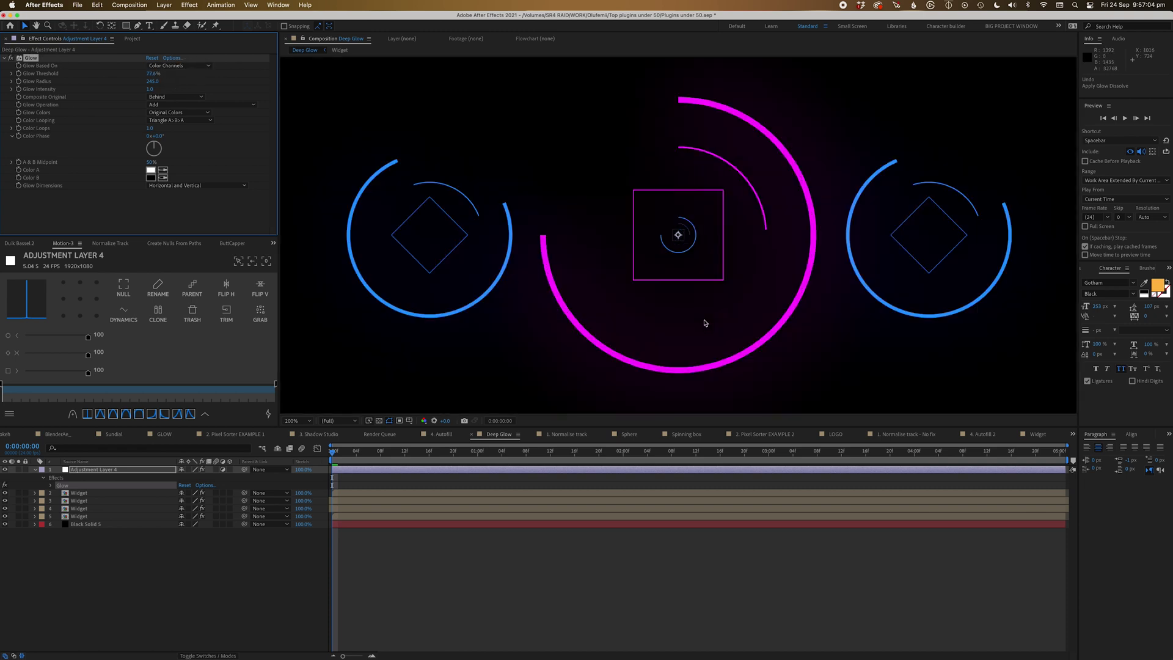
# Step: Delete the Glow adjustment layer from the Deep Glow composition
pyautogui.click(140, 561)
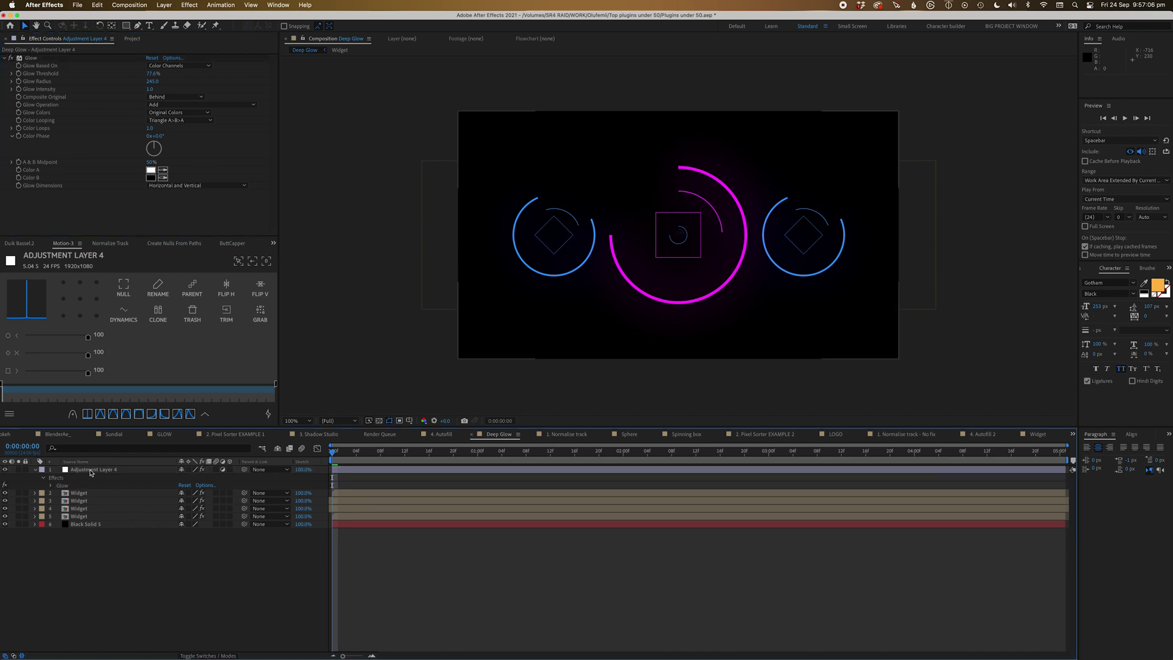
pyautogui.click(91, 469)
pyautogui.press('Delete')
# Step: Pre-compose the four Widget layers into a precomp named 'Widgets precomps'
pyautogui.click(92, 469)
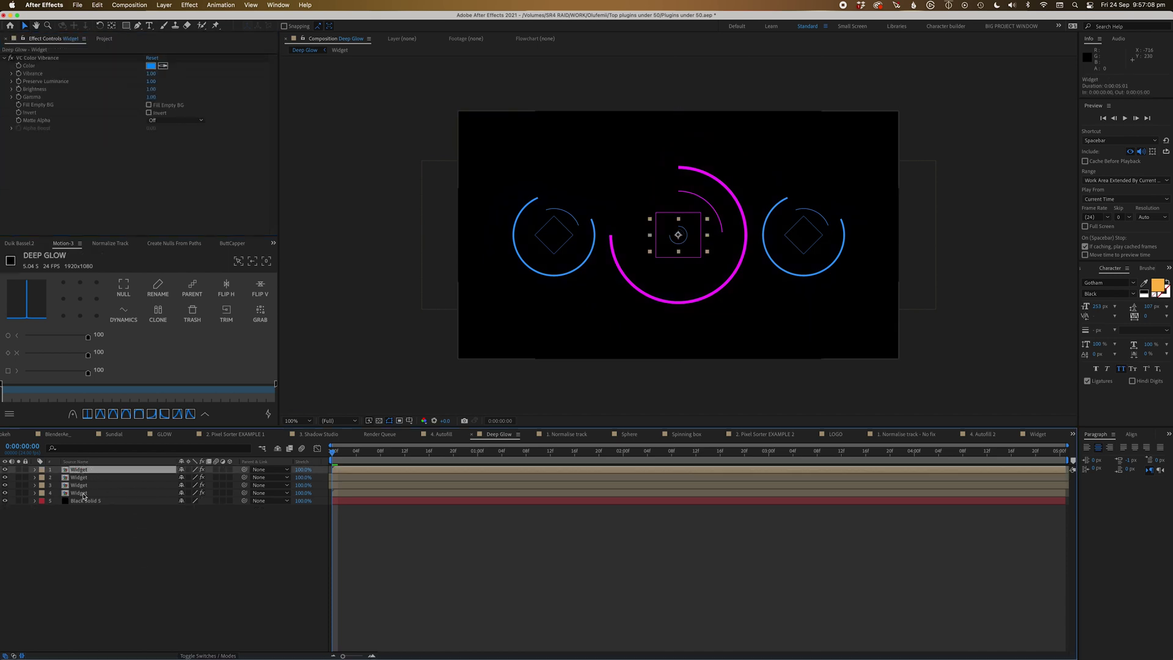
pyautogui.keyDown('shift'); pyautogui.click(119, 492); pyautogui.keyUp('shift')
pyautogui.press('super+d')
pyautogui.press('super+z')
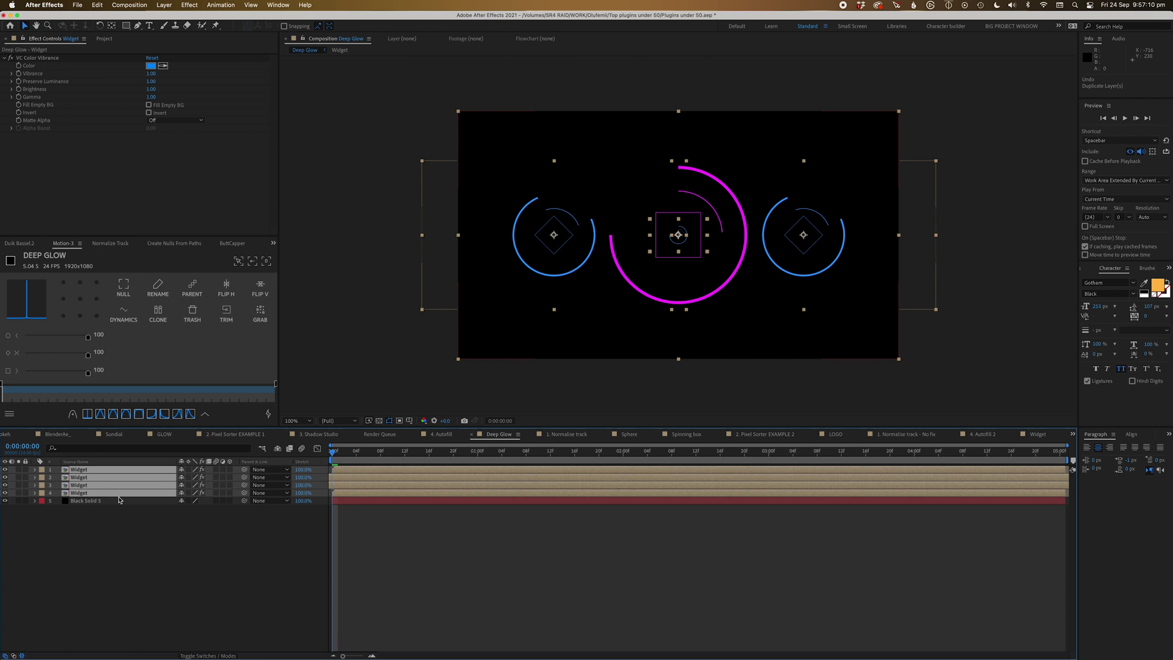
pyautogui.press('super+shift+c')
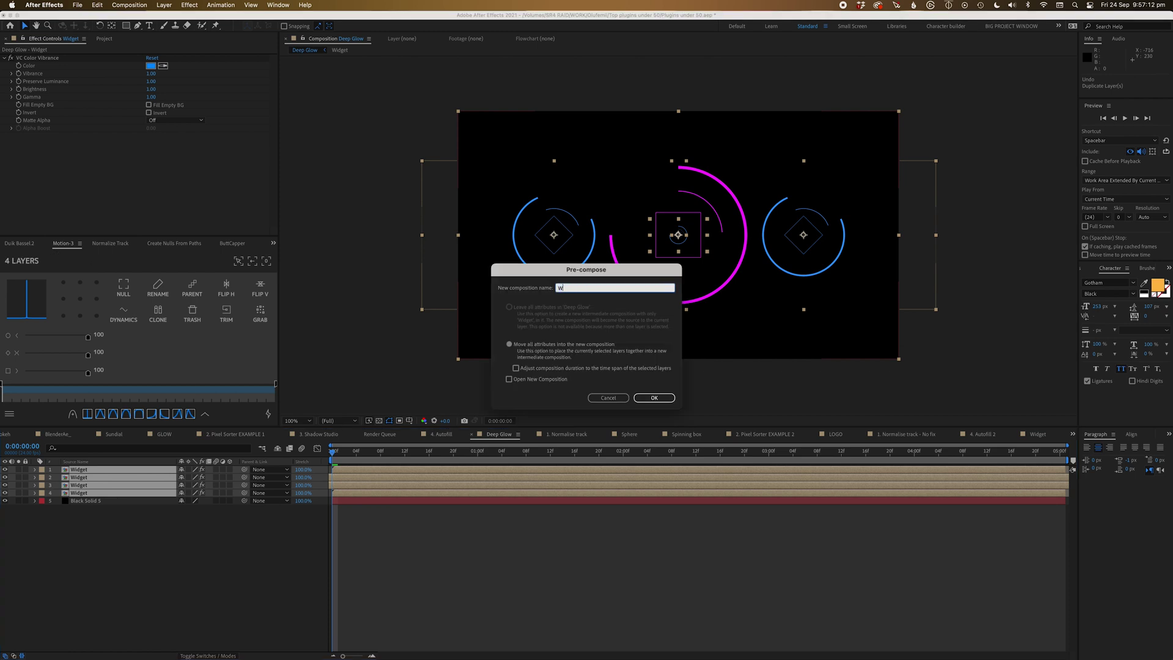
pyautogui.write('Widgets precomps')
pyautogui.press('Return')
# Step: Duplicate the Widgets precomps layer
pyautogui.click(108, 526)
pyautogui.click(92, 469)
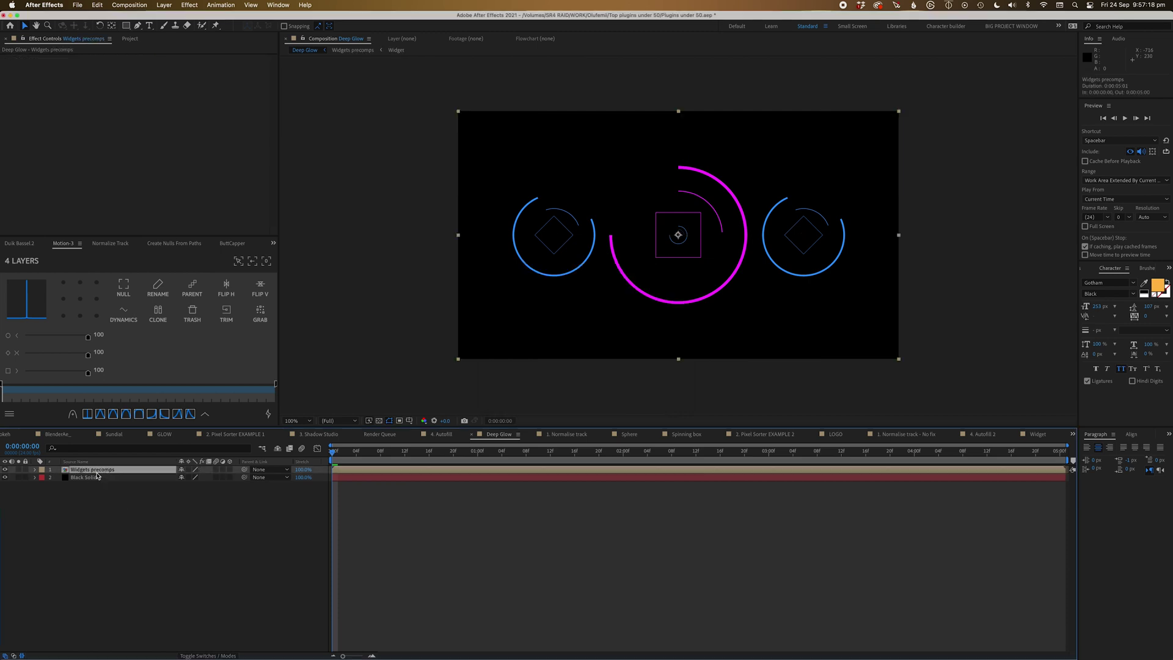
pyautogui.press('super+d')
pyautogui.hotkey('ctrl', 'space')
# Step: Give the top Widgets precomps copy Fast Box Blur and Add blending mode, then preview
pyautogui.write('fast')
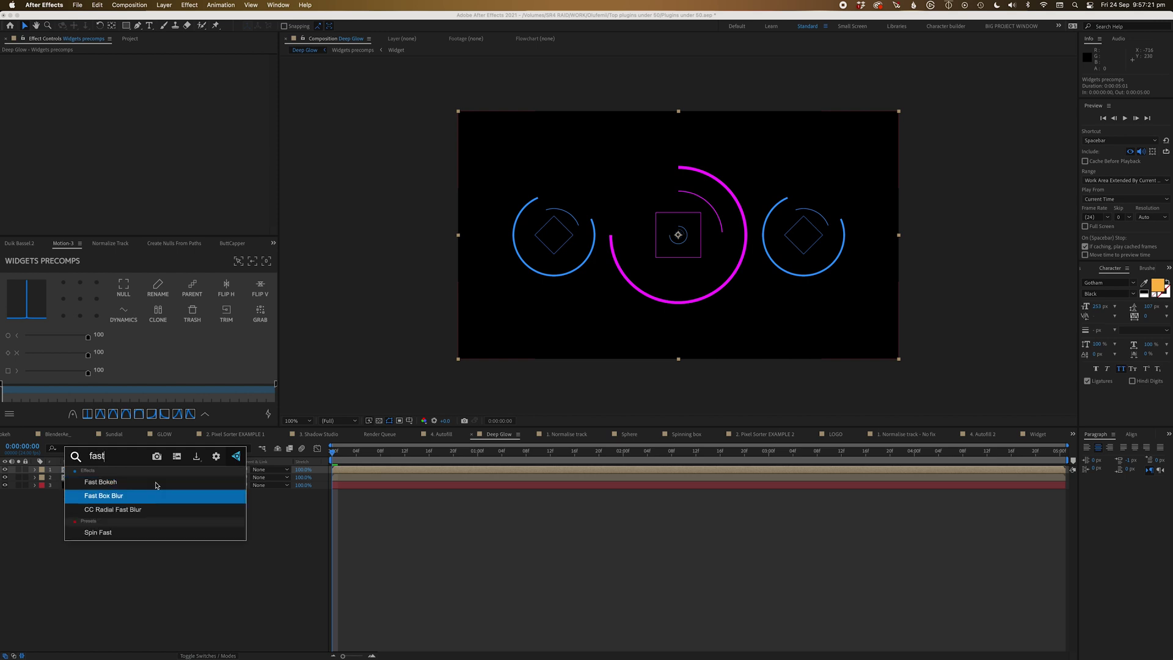
pyautogui.press('Return')
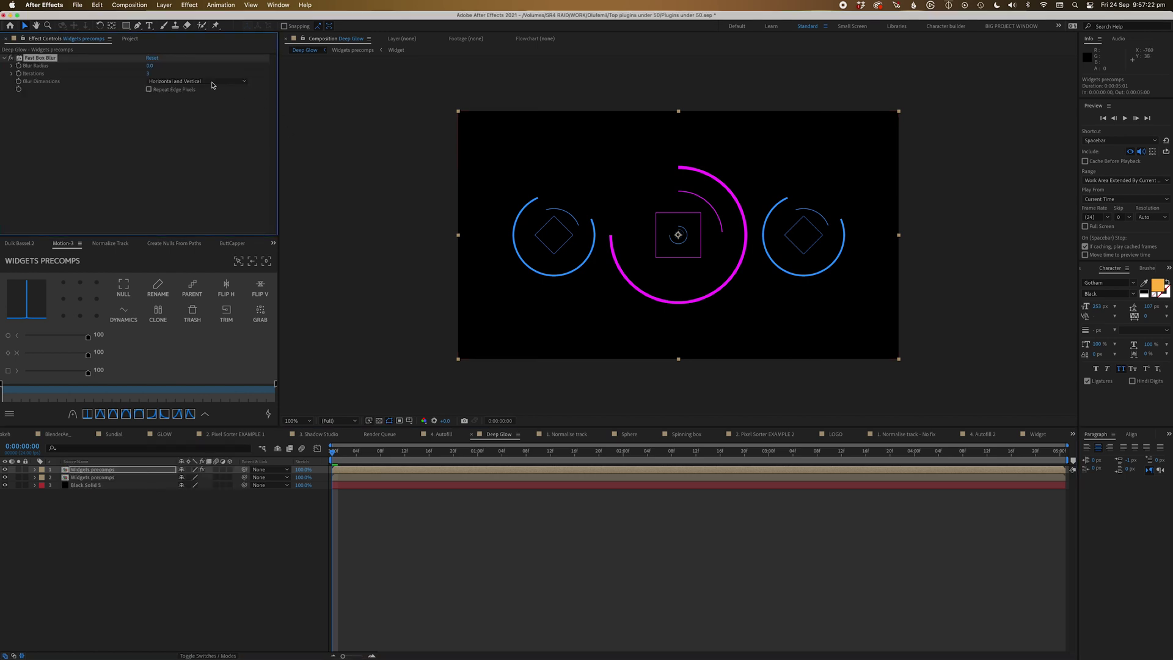
pyautogui.moveTo(151, 65); pyautogui.dragTo(170, 65)
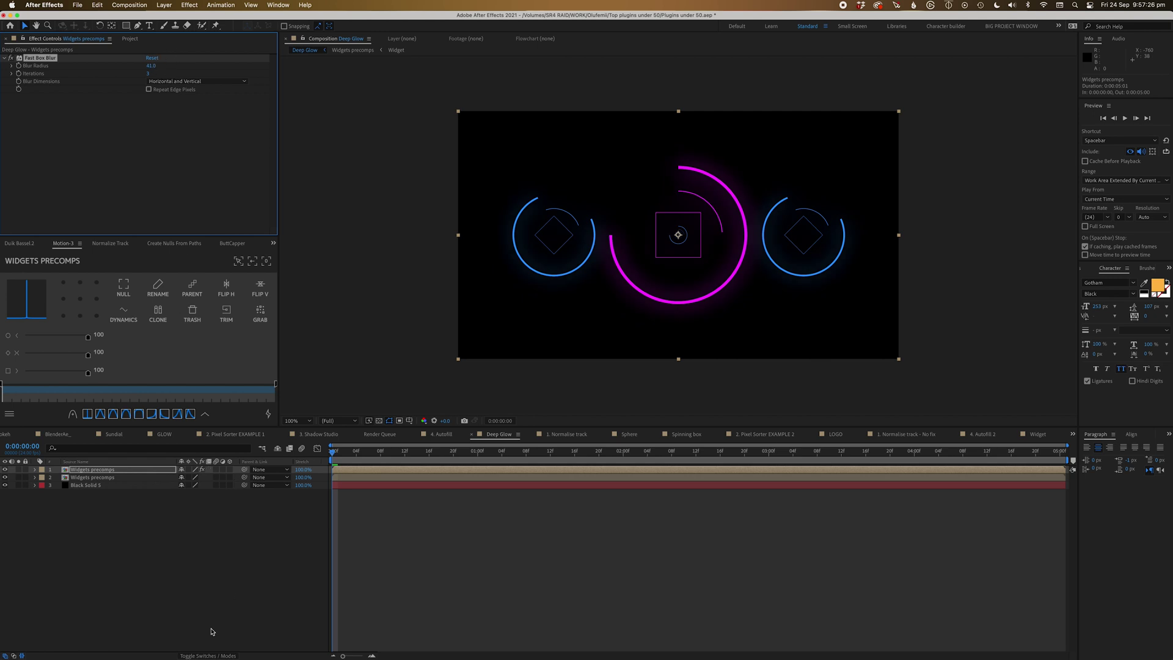
pyautogui.click(207, 655)
pyautogui.click(205, 469)
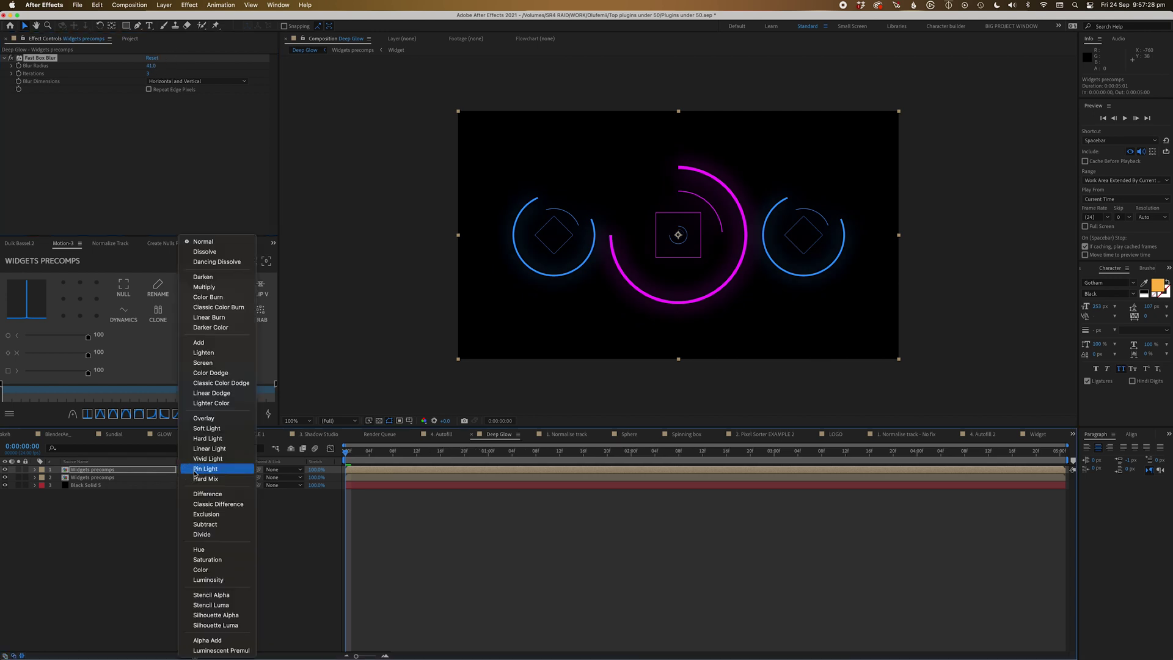
pyautogui.click(218, 342)
pyautogui.press('space')
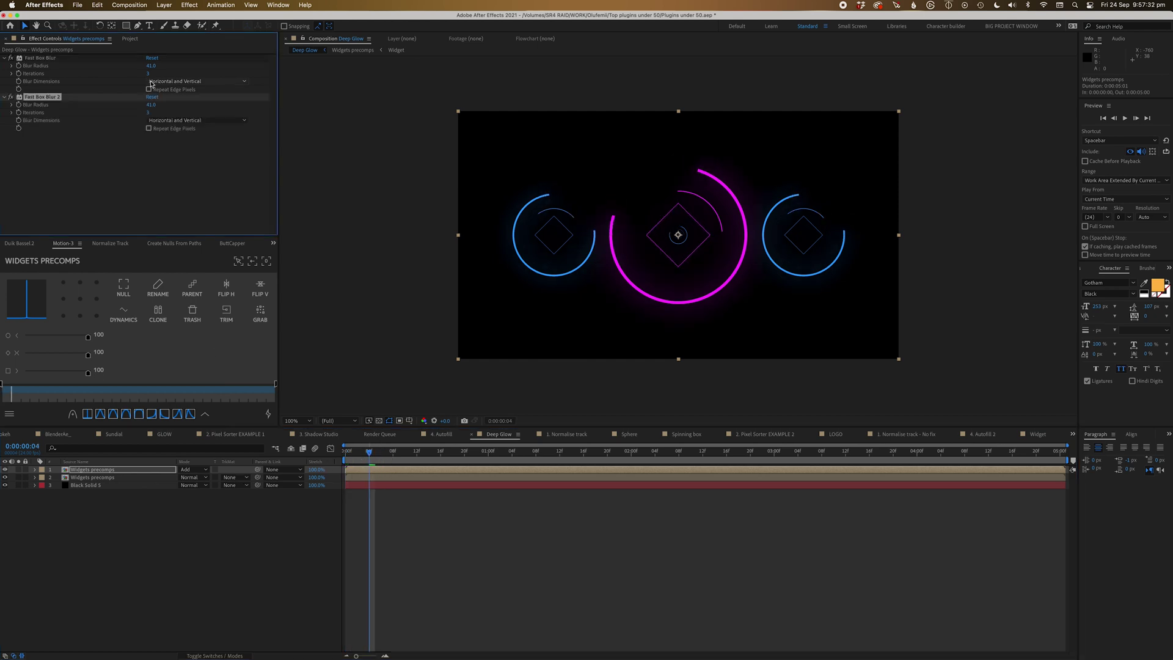
# Step: Make two more blurred Add-mode copies with varied Blur Radius and preview the glow
pyautogui.click(140, 513)
pyautogui.click(114, 469)
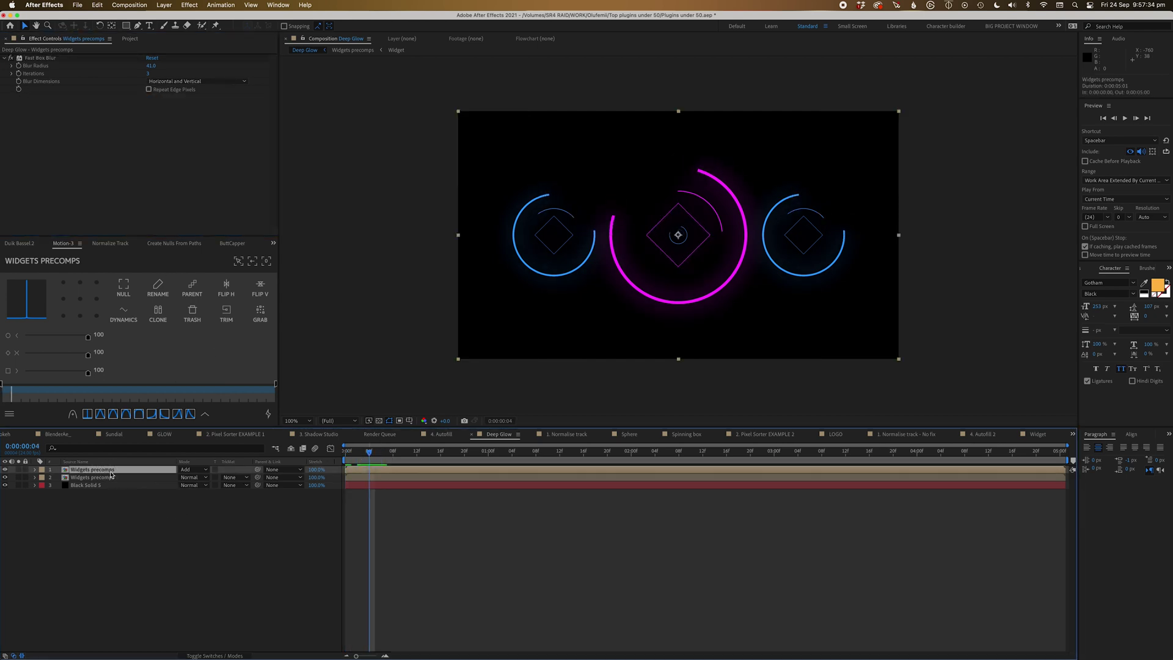
pyautogui.hotkey('ctrl', 'd')
pyautogui.click(152, 65)
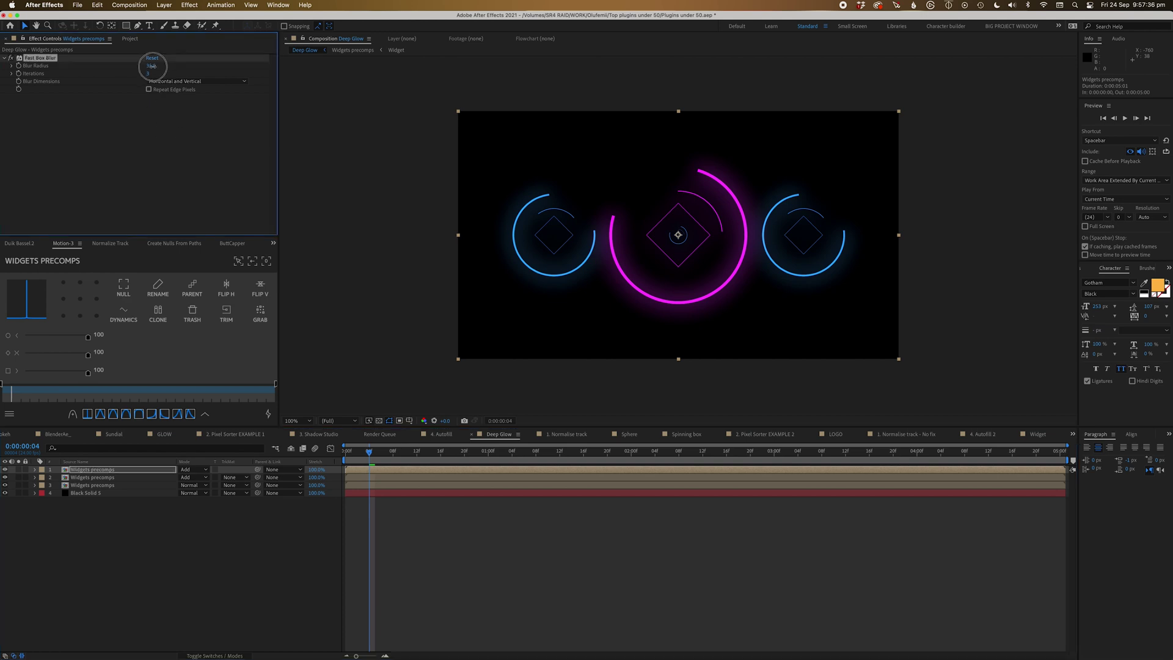
pyautogui.moveTo(141, 69); pyautogui.dragTo(145, 72)
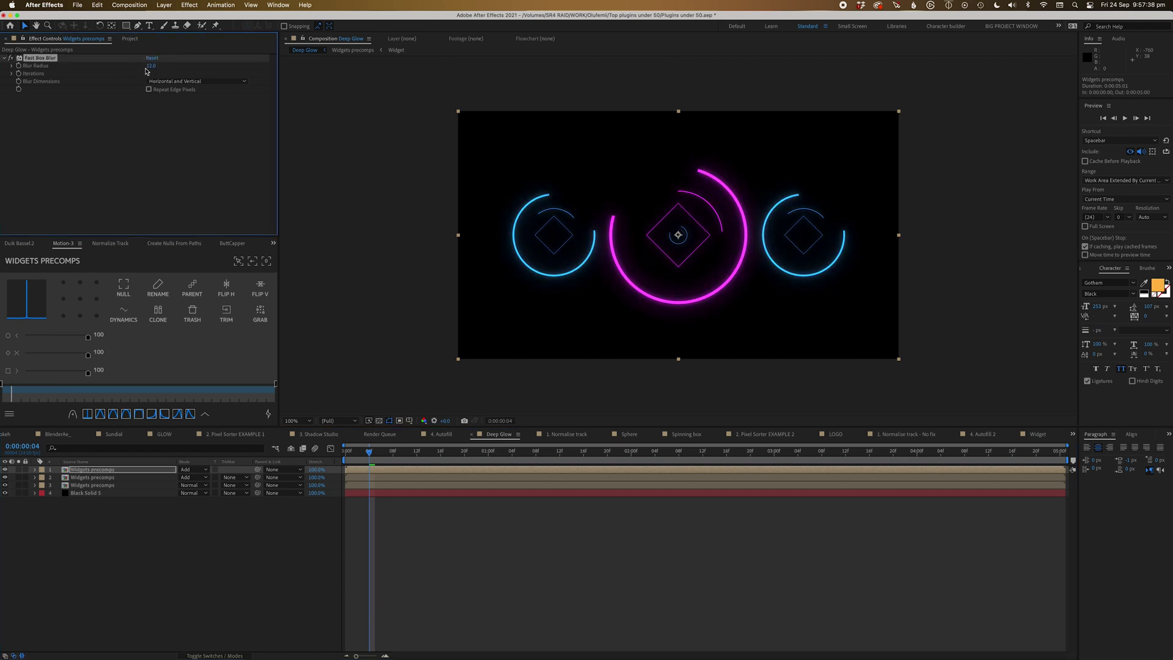
pyautogui.hotkey('ctrl', 'd')
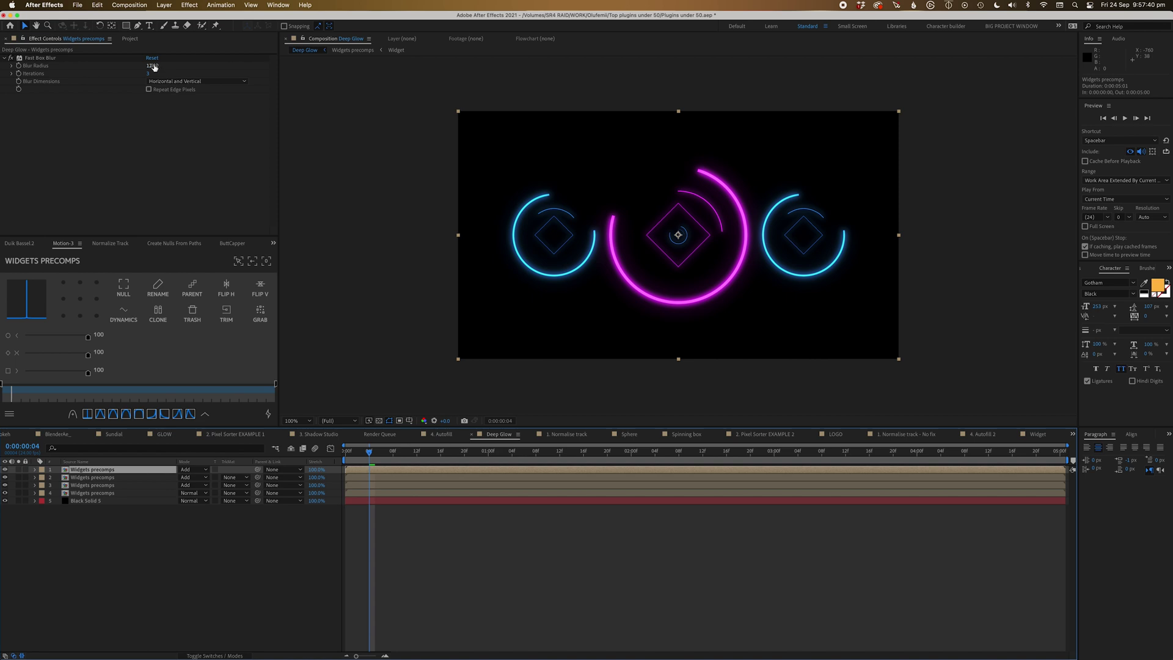
pyautogui.moveTo(154, 67); pyautogui.dragTo(153, 67)
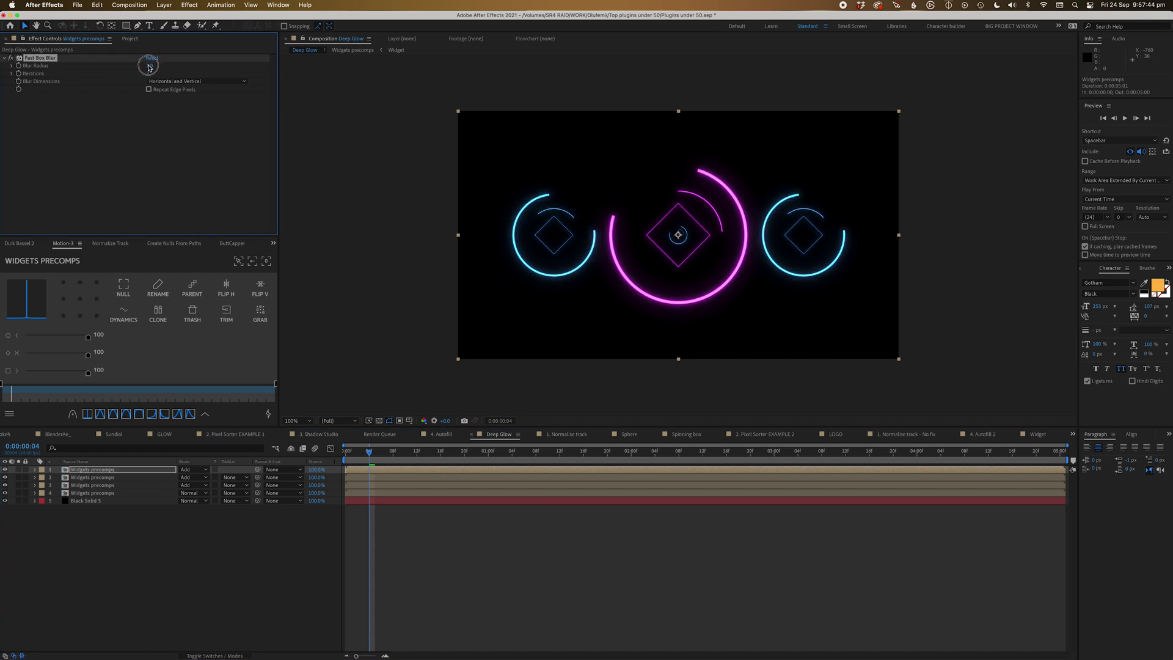
pyautogui.click(105, 485)
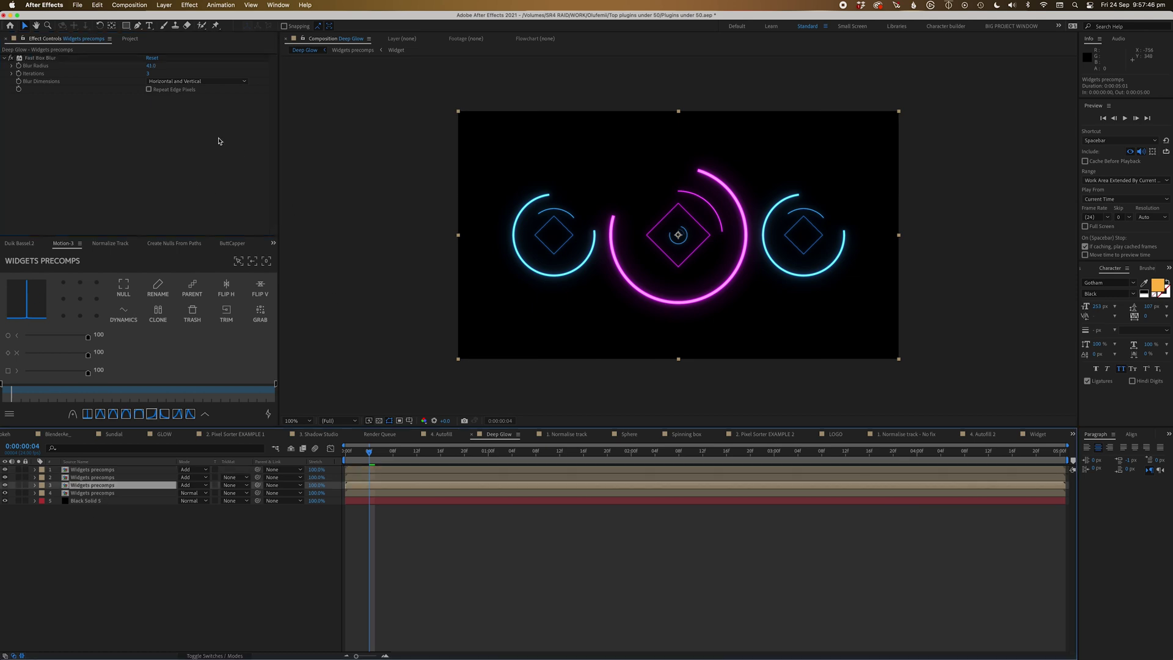
pyautogui.moveTo(151, 68); pyautogui.dragTo(173, 69)
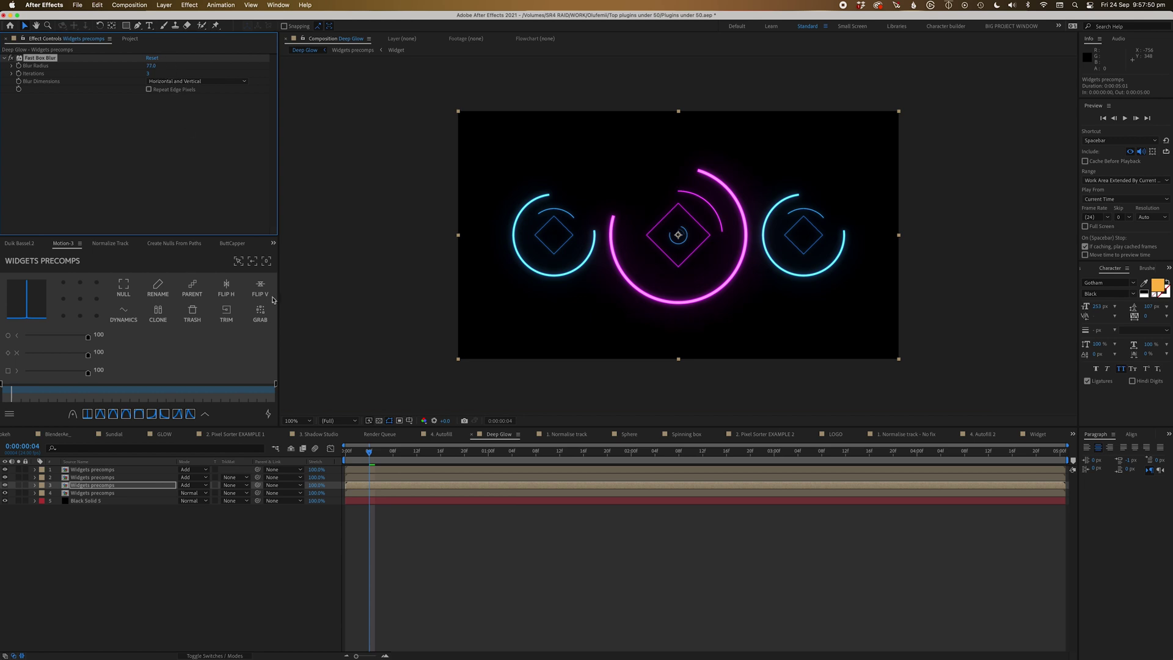
pyautogui.moveTo(374, 457); pyautogui.dragTo(366, 529)
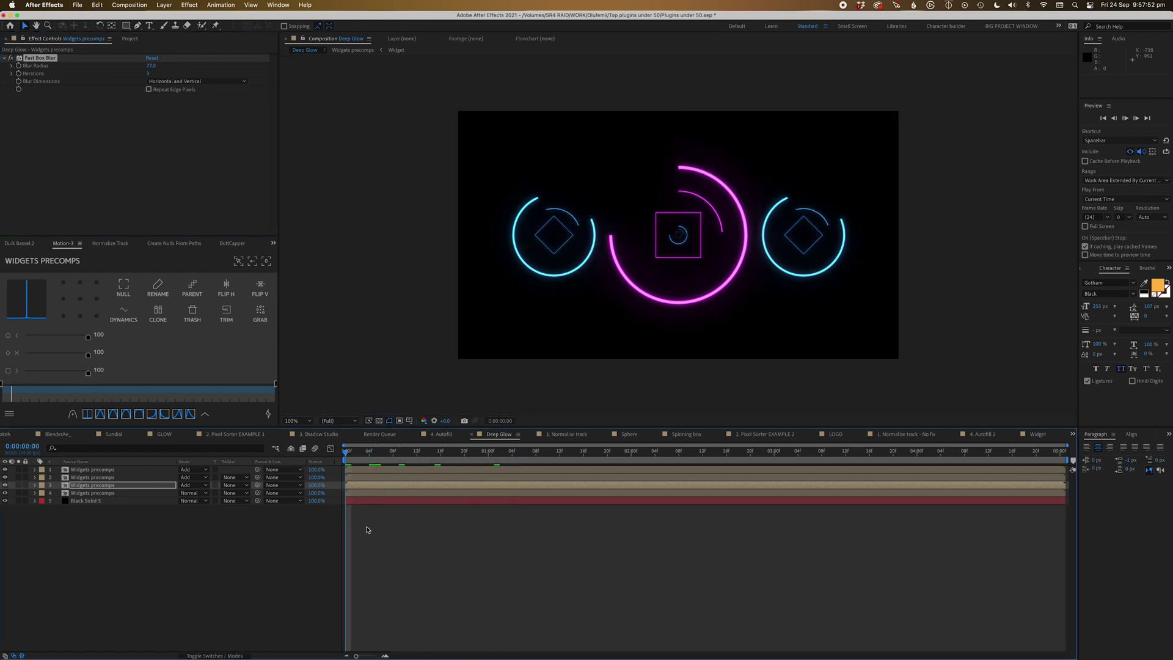
pyautogui.press('space')
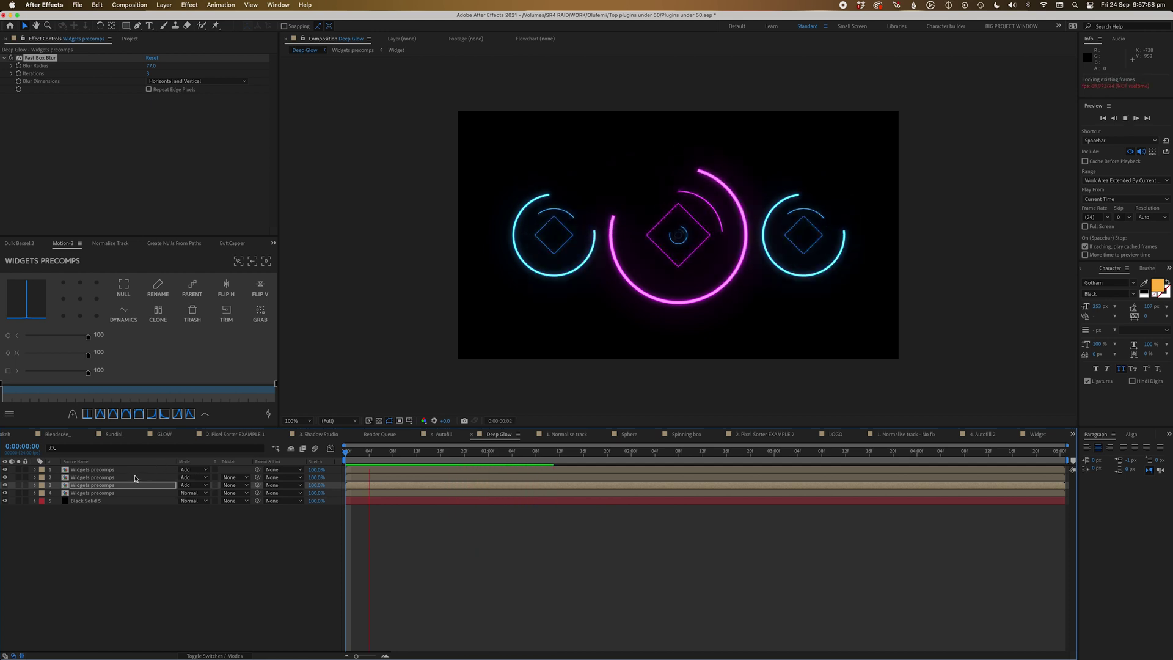
pyautogui.press('space')
# Step: Add a fourth copy with Blur Radius 46 and preview the stacked glow
pyautogui.click(104, 469)
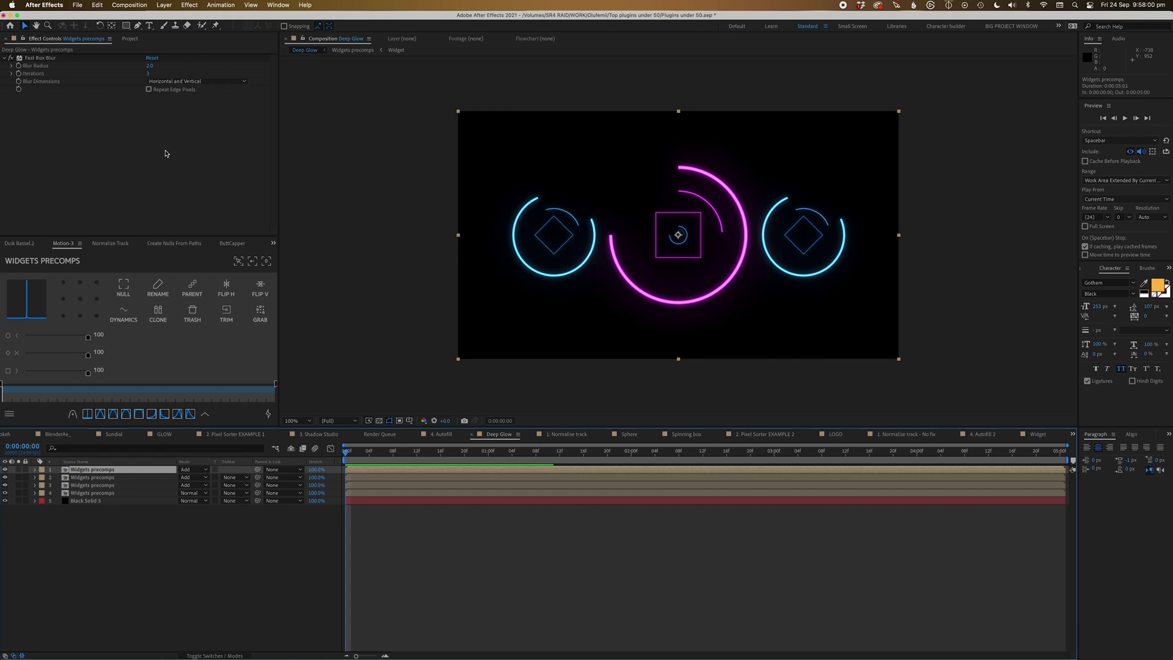
pyautogui.press('super+d')
pyautogui.moveTo(151, 67); pyautogui.dragTo(170, 65)
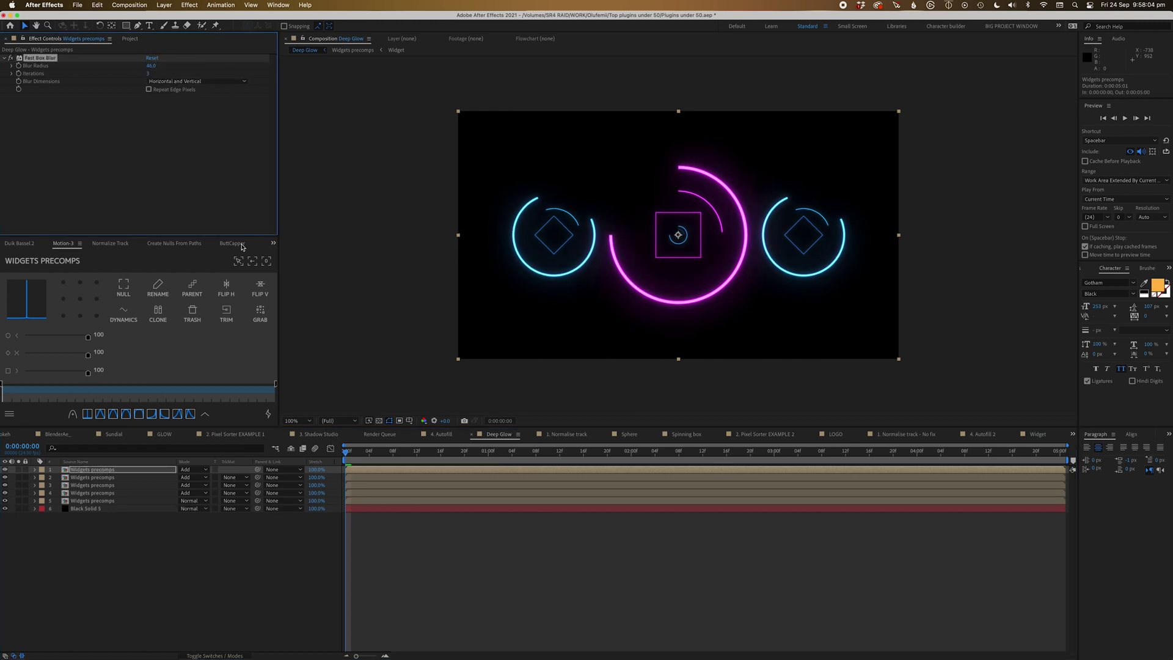
pyautogui.click(465, 540)
pyautogui.press('space')
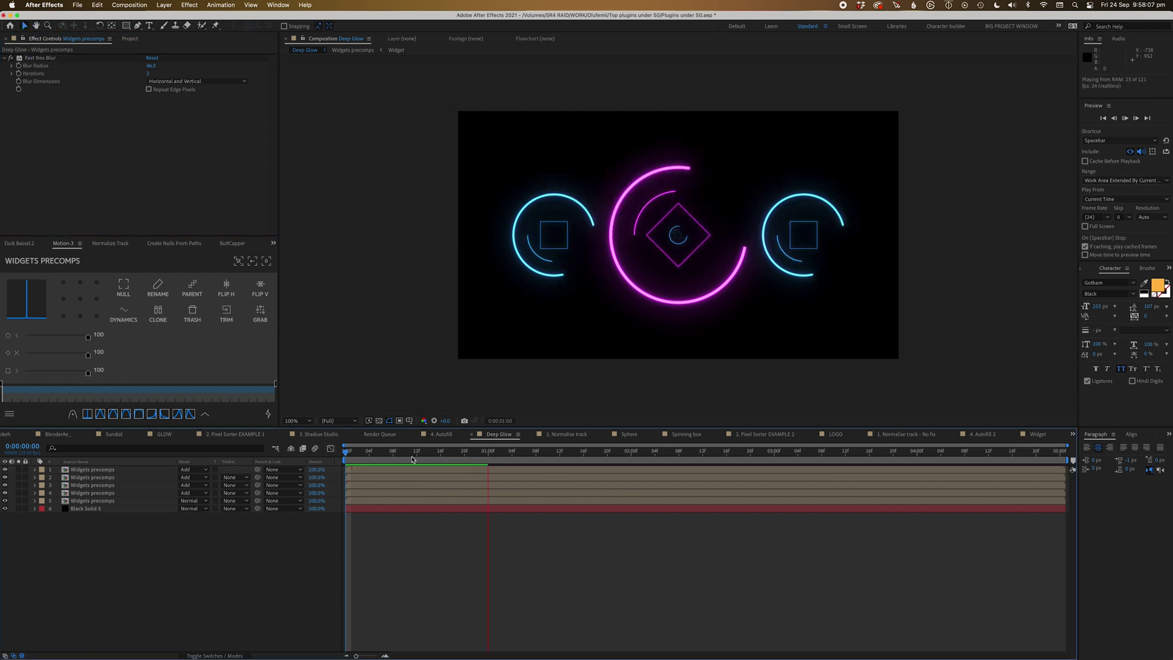
pyautogui.press('space')
# Step: Delete the four blurred Add-mode copies of Widgets precomps
pyautogui.click(104, 493)
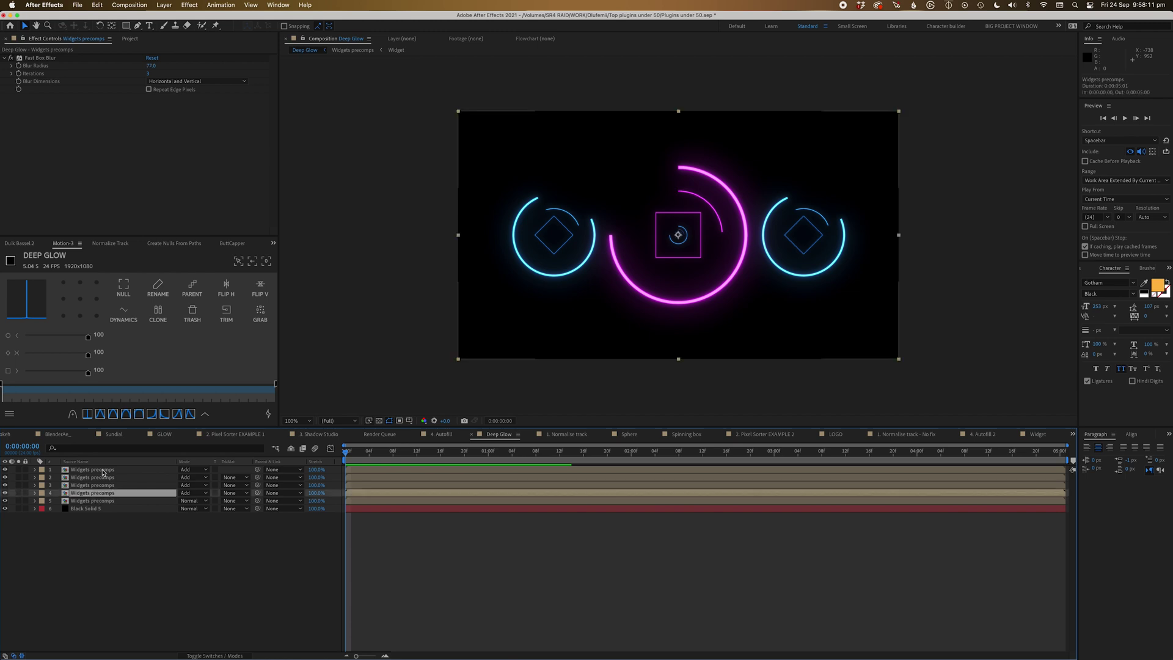
pyautogui.keyDown('shift'); pyautogui.click(104, 469); pyautogui.keyUp('shift')
pyautogui.press('Delete')
# Step: Apply Deep Glow to the Widgets precomps layer through a 'deep' effect search
pyautogui.click(103, 469)
pyautogui.hotkey('ctrl', 'space')
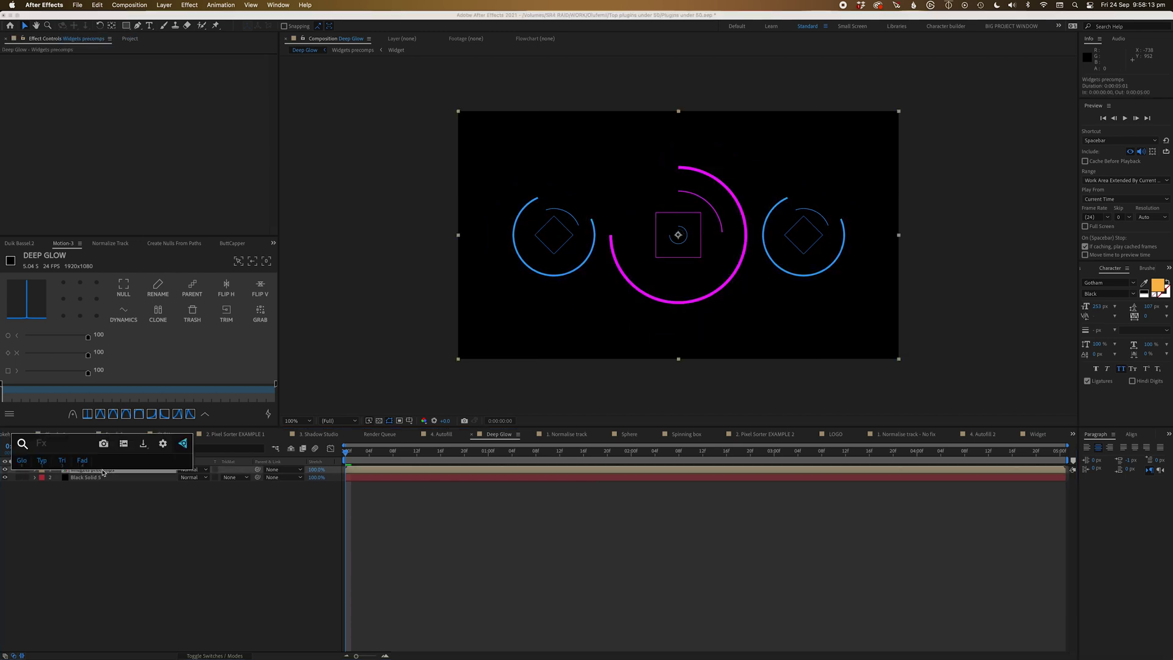
pyautogui.write('deep')
pyautogui.press('Return')
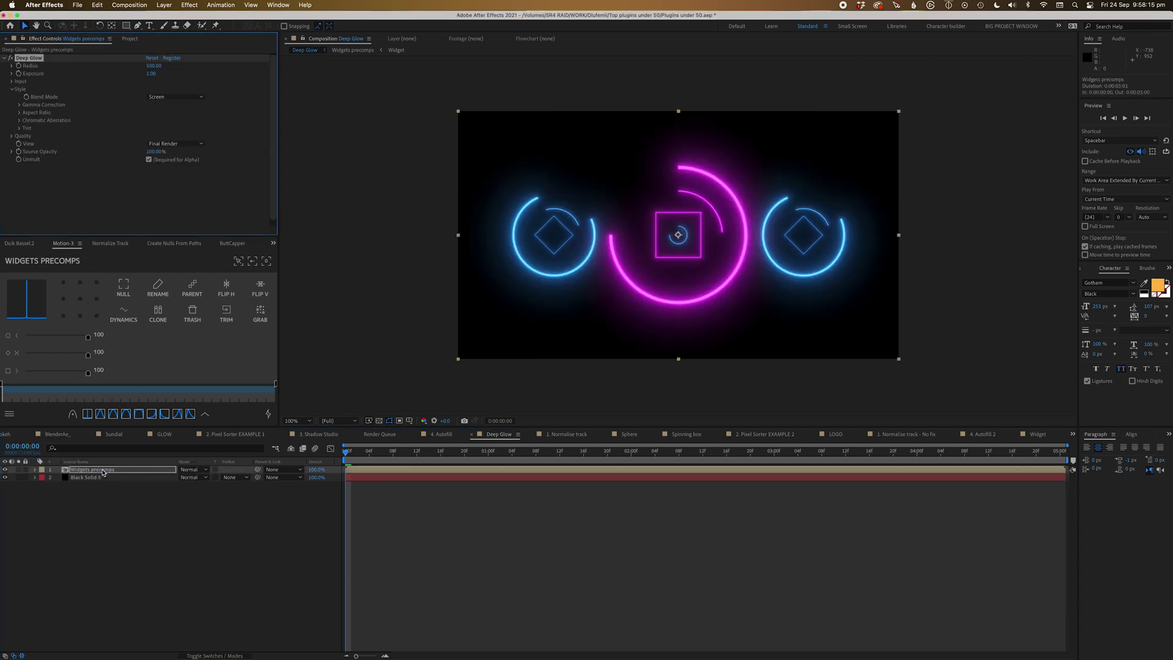